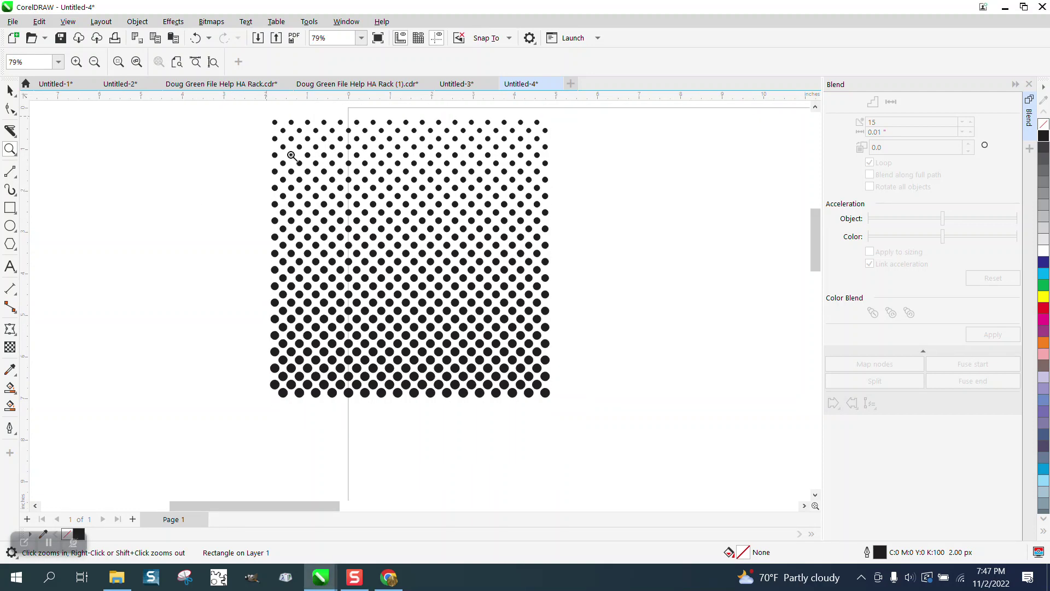
Step: Zoom in on the empty square frame and draw a 0.629-inch circle at its bottom-left corner
scroll(306, 300, "up", 1)
scroll(310, 289, "down", 1)
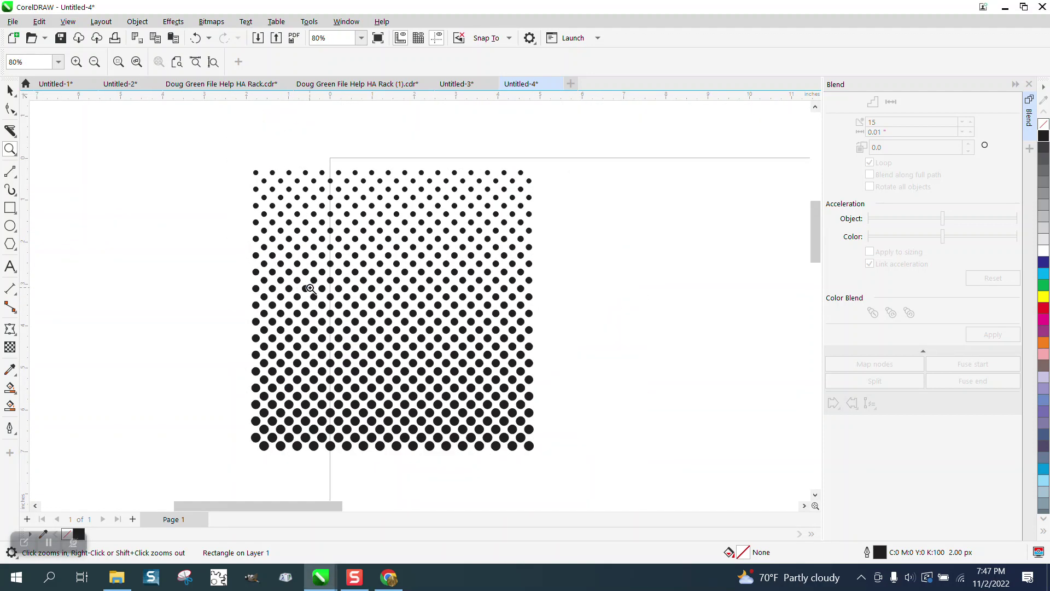
scroll(310, 288, "down", 1)
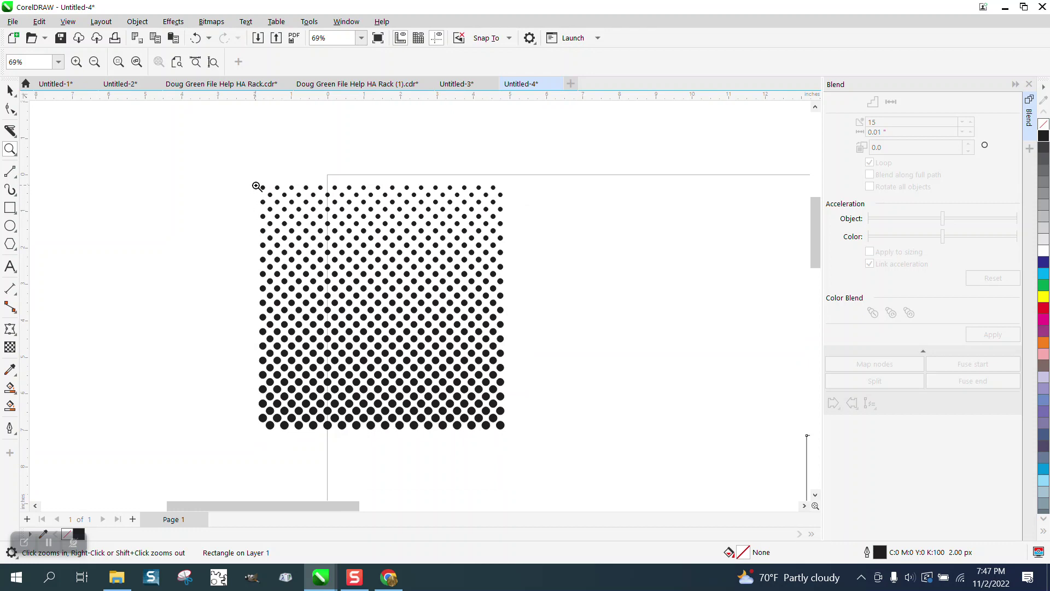
left_click_drag(255, 186, 544, 476)
scroll(156, 307, "down", 9)
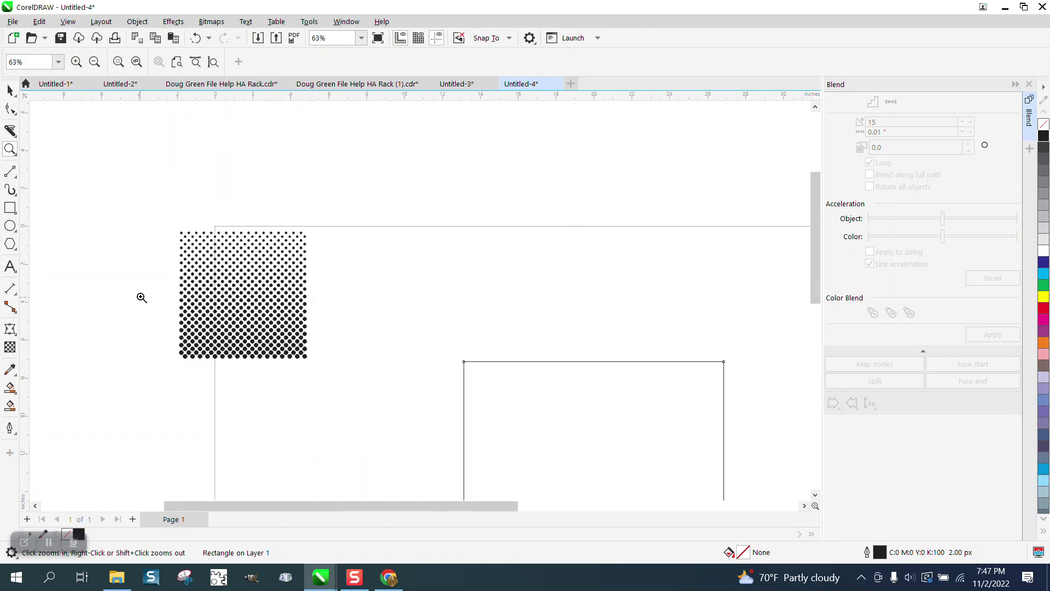
scroll(157, 290, "down", 1)
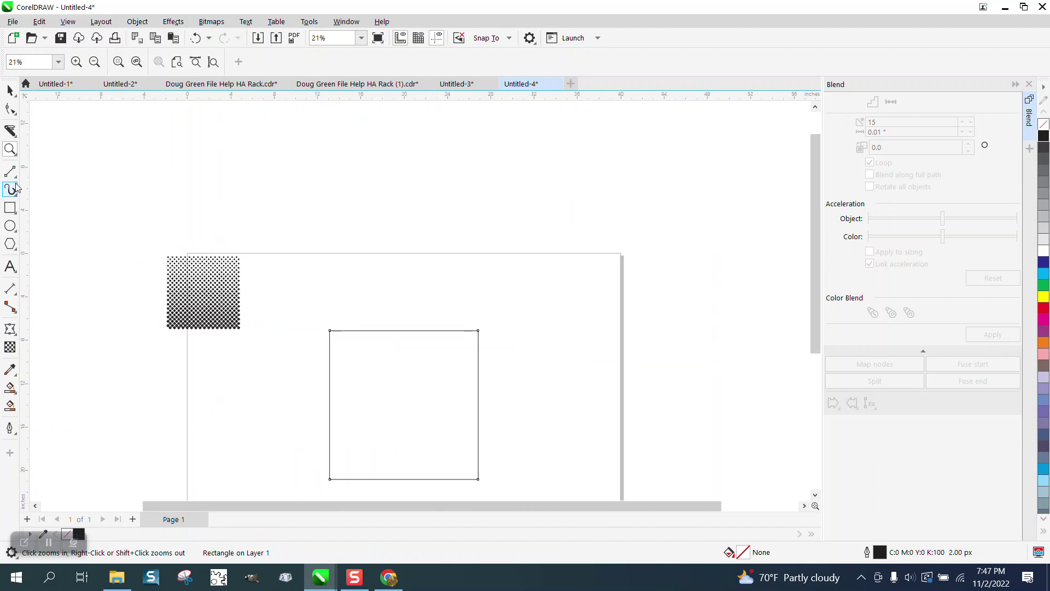
left_click_drag(307, 306, 554, 488)
left_click(9, 226)
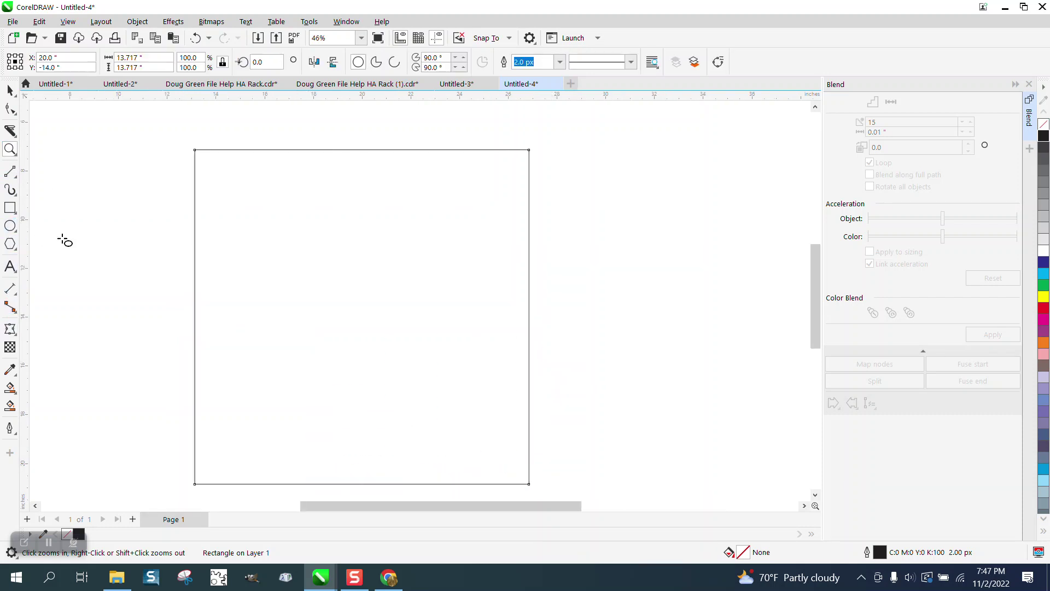
left_click_drag(146, 246, 530, 483)
key("space")
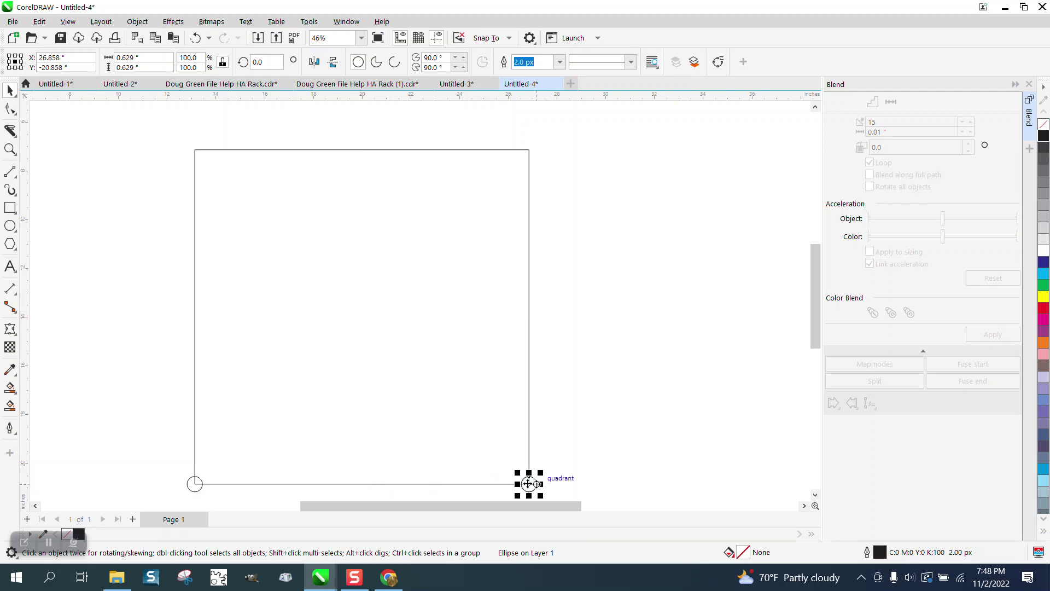
Step: Copy the circle to the square's top-right and top-left corners
left_click_drag(529, 484, 529, 151)
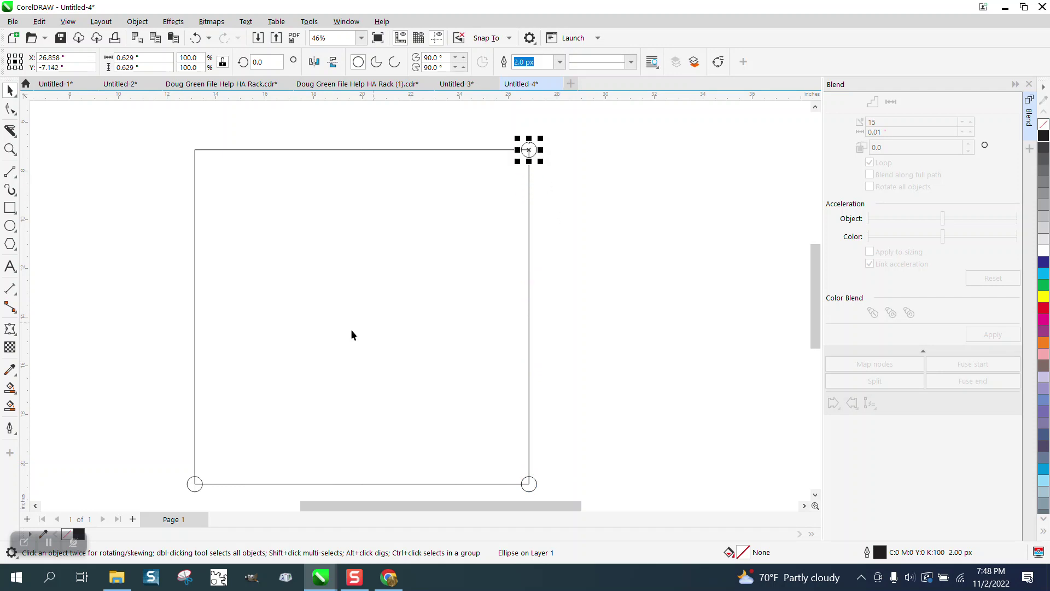
left_click(196, 484)
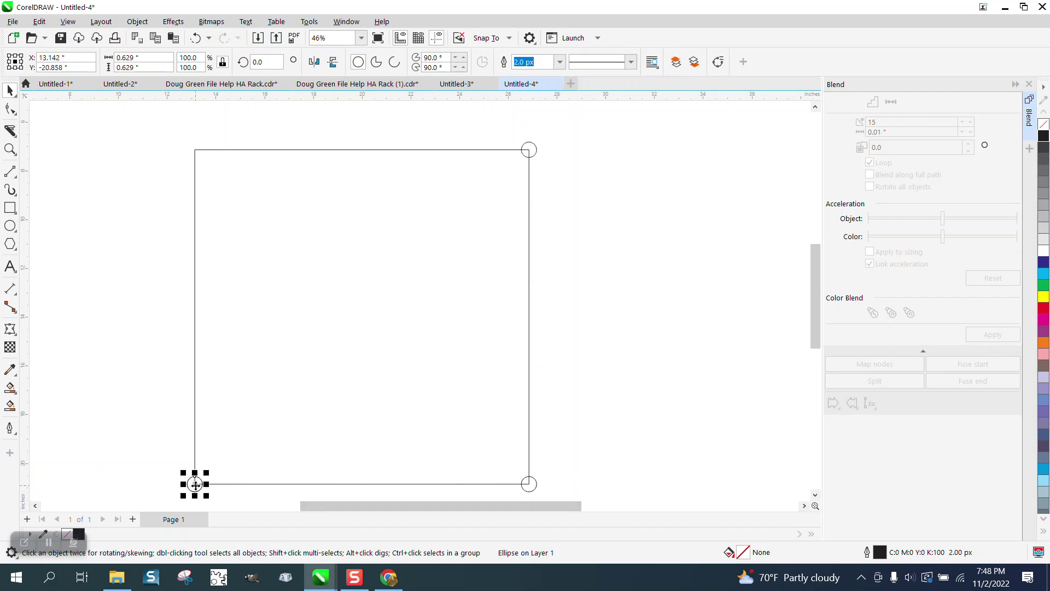
left_click_drag(195, 484, 241, 175)
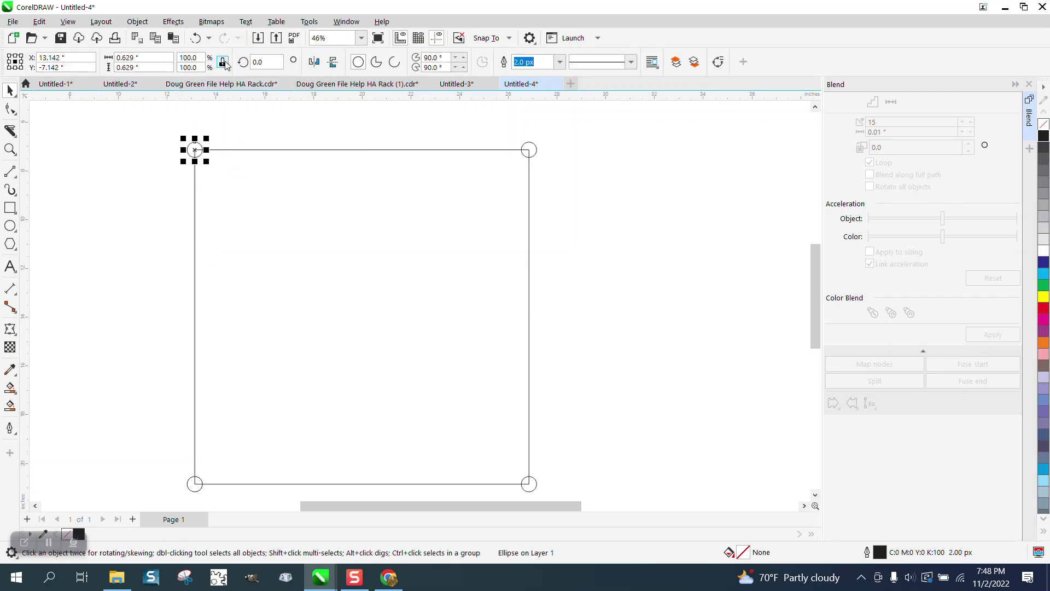
Step: Scale the top-left and top-right corner circles to 50%
left_click(183, 58)
type("50")
key("Return")
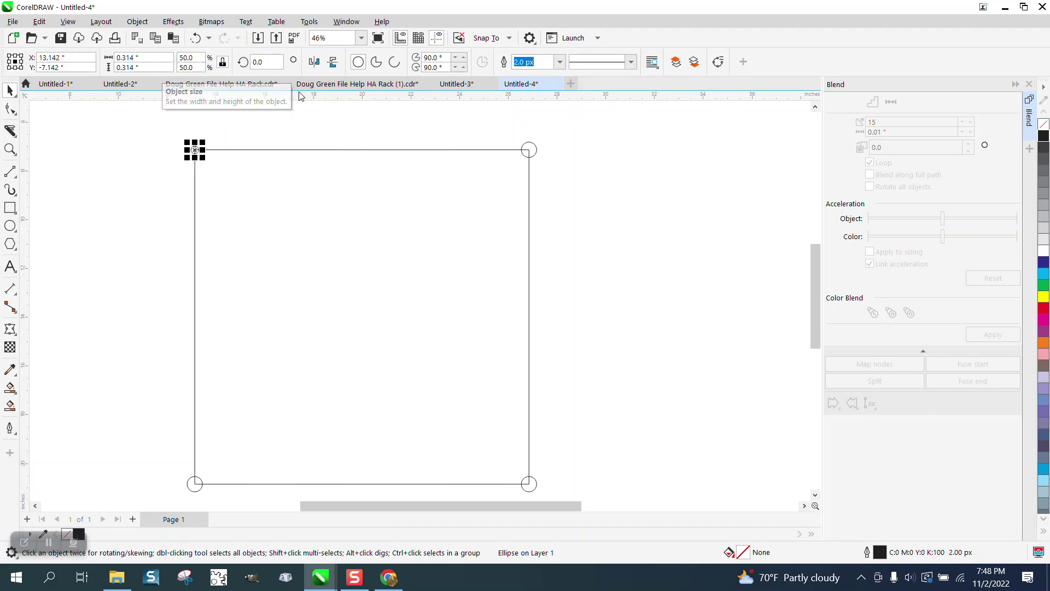
left_click(526, 154)
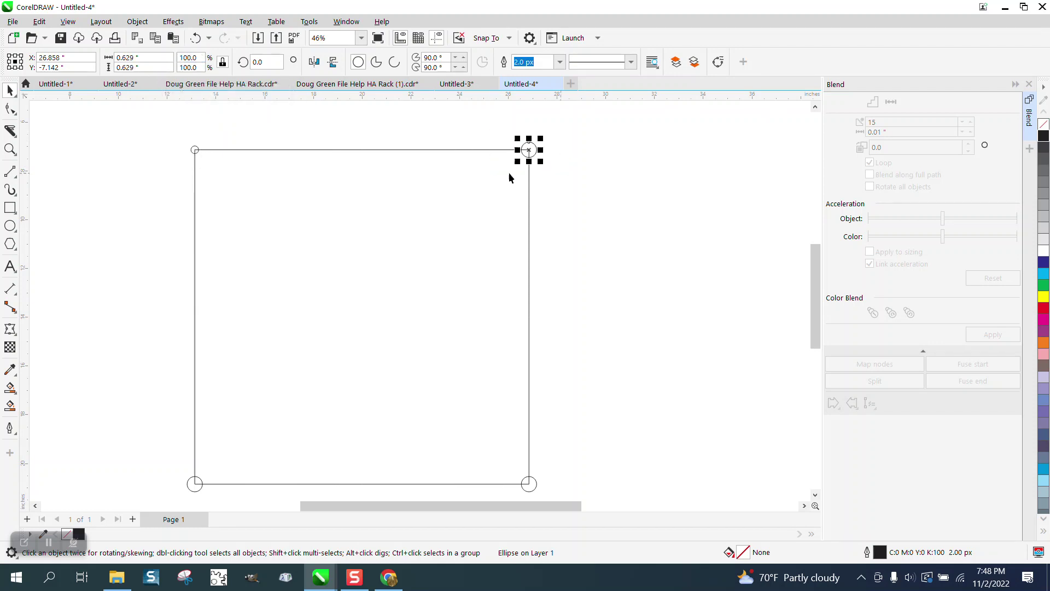
left_click(199, 57)
type("50")
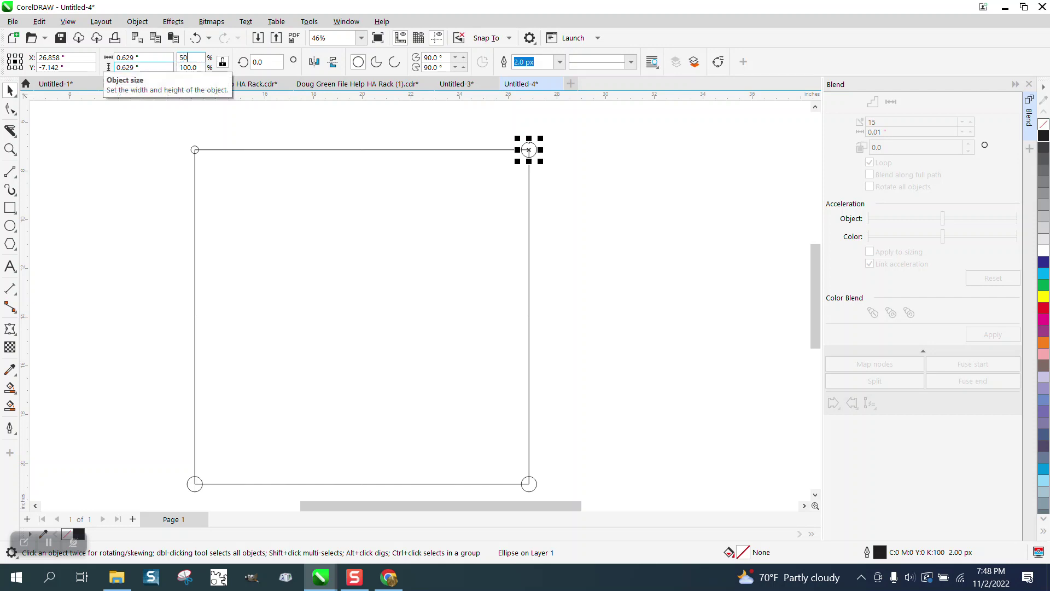
key("Return")
Step: Blend the bottom pair, then the top pair, of circles into 15-step rows
scroll(249, 165, "down", 1)
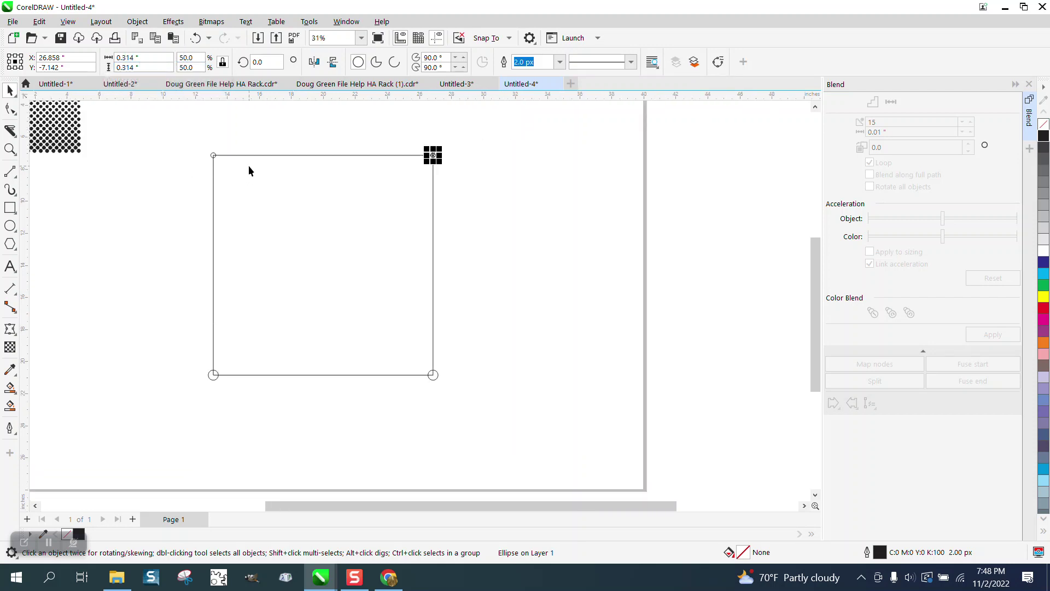
left_click_drag(169, 347, 466, 414)
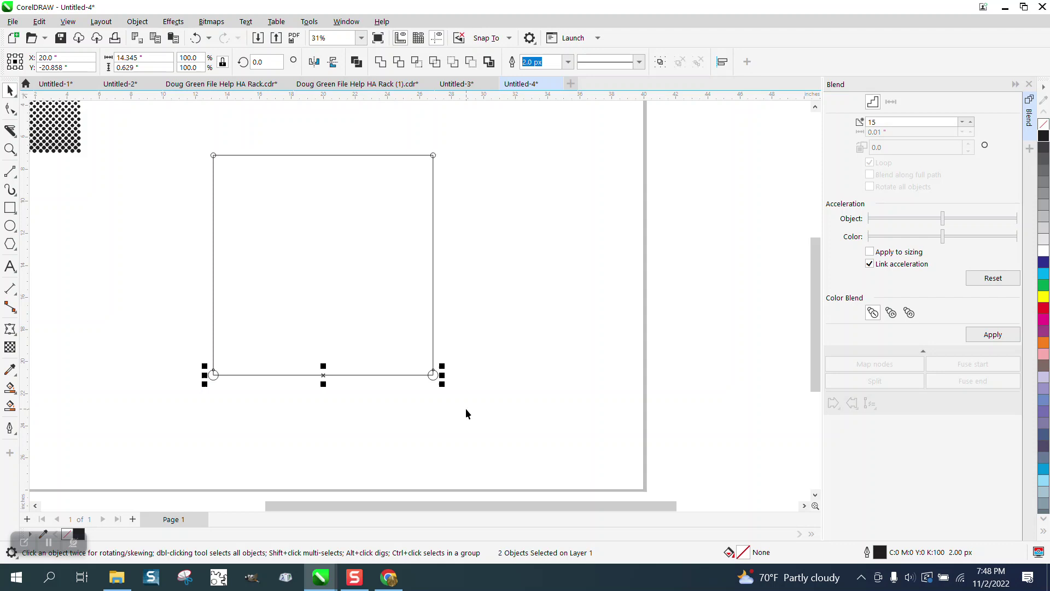
left_click(987, 334)
left_click_drag(186, 136, 481, 197)
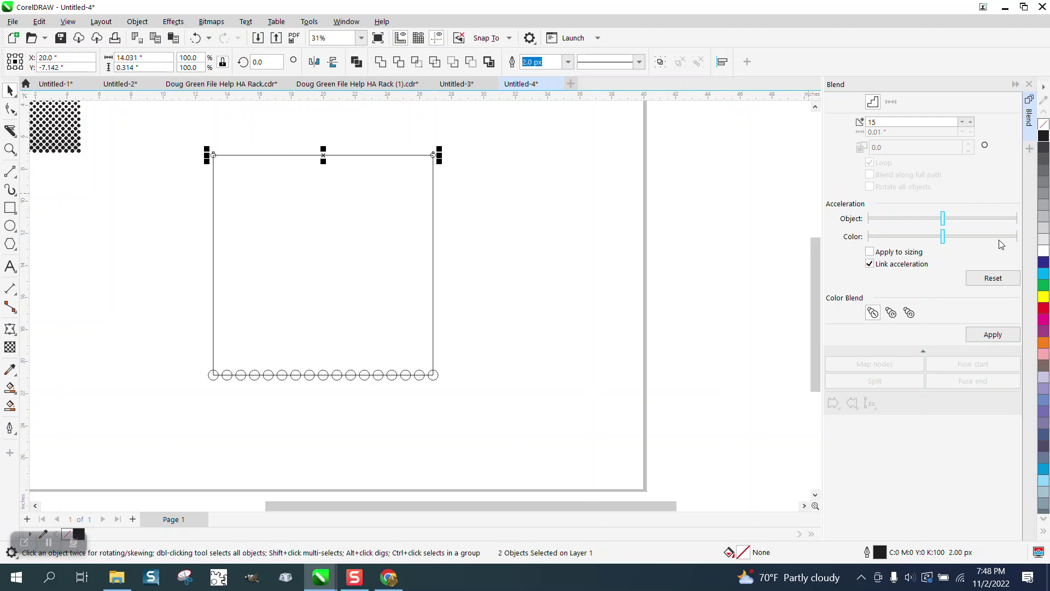
left_click(992, 335)
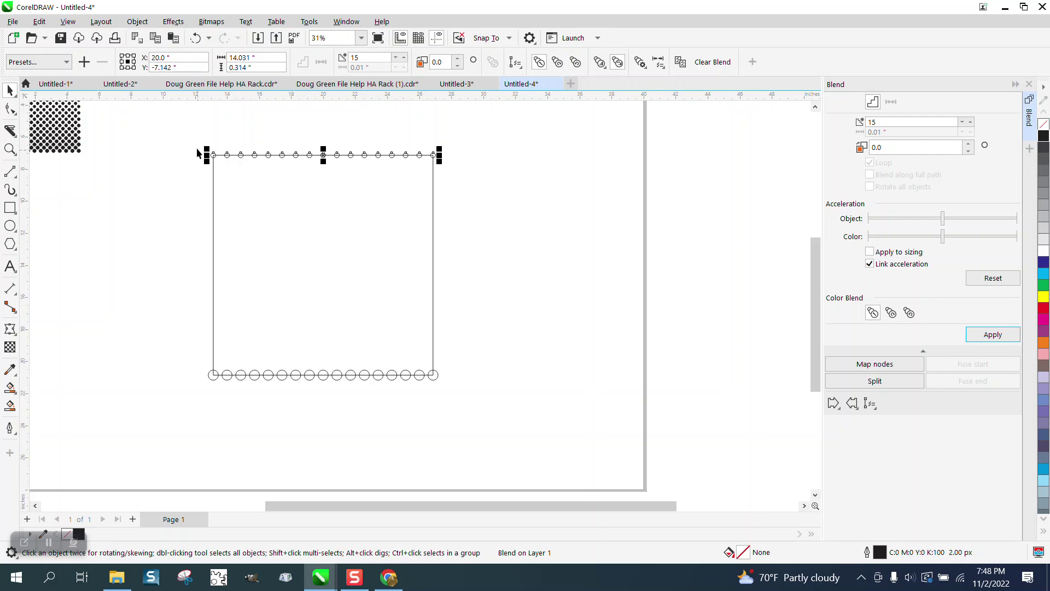
Step: Break the top row blend apart and group its circles
left_click_drag(192, 137, 480, 210)
left_click(134, 22)
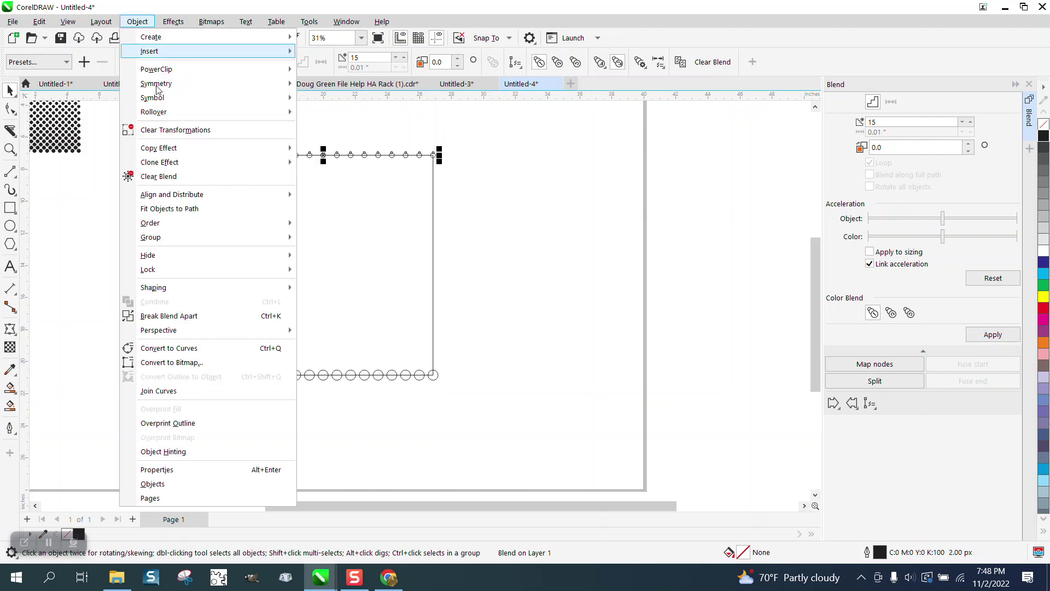
left_click(172, 313)
left_click_drag(195, 133, 505, 185)
left_click(138, 22)
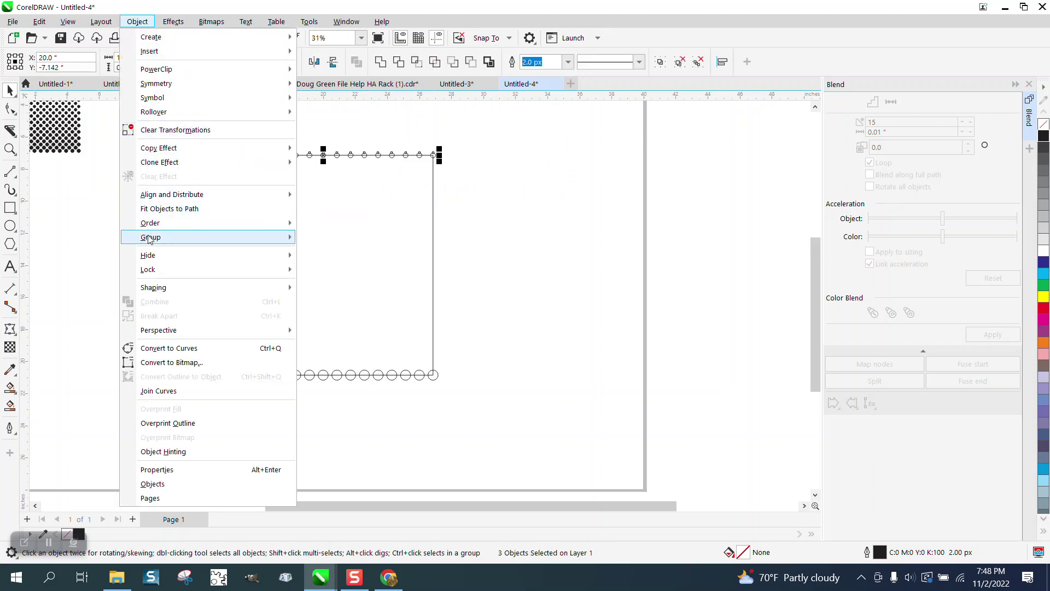
left_click(306, 237)
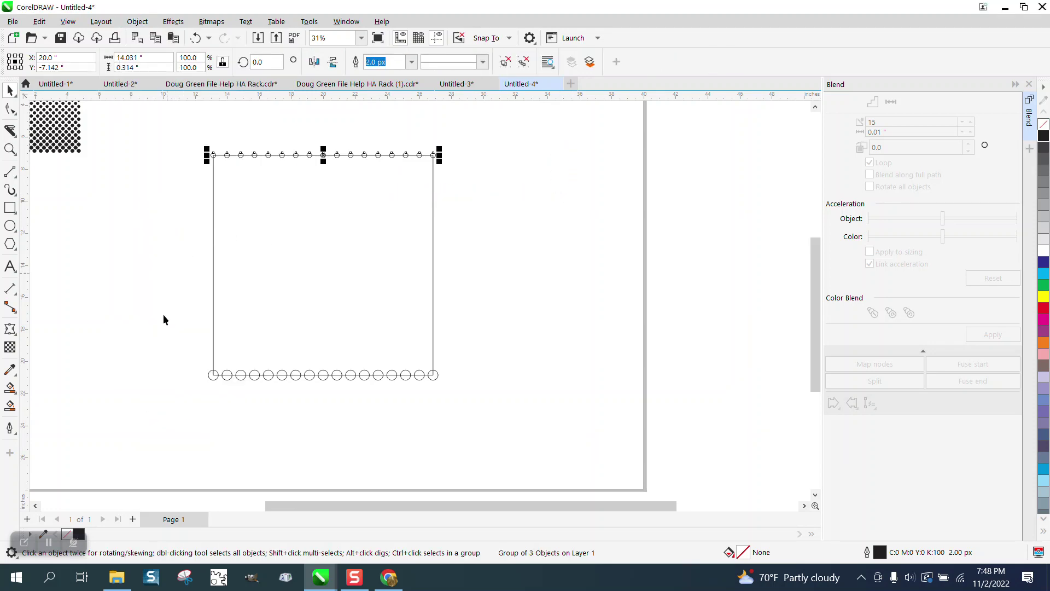
Step: Break the bottom row blend apart and group its circles
left_click_drag(162, 281, 477, 412)
left_click(138, 21)
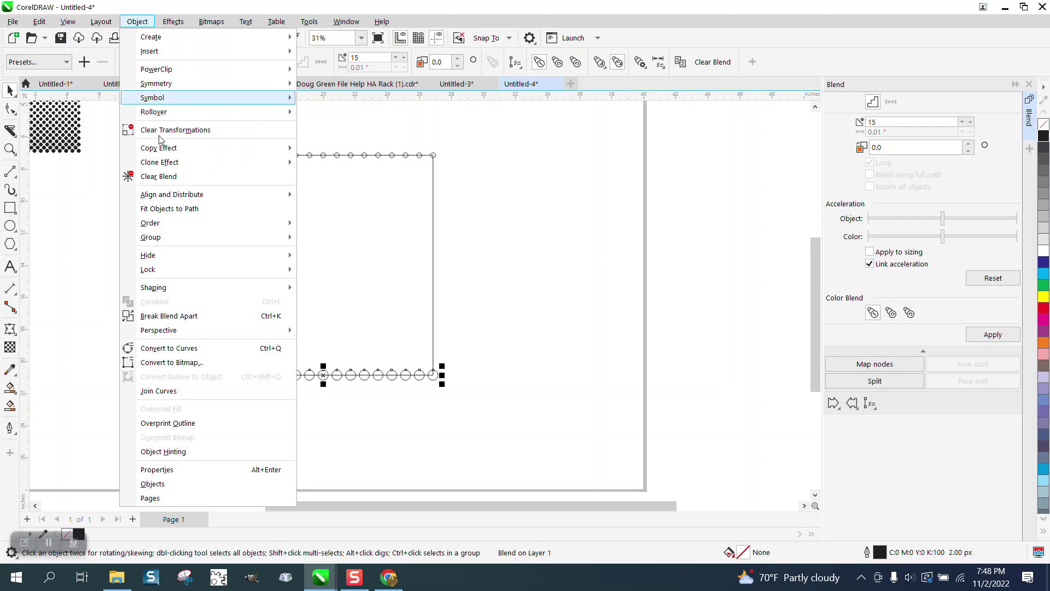
left_click(167, 315)
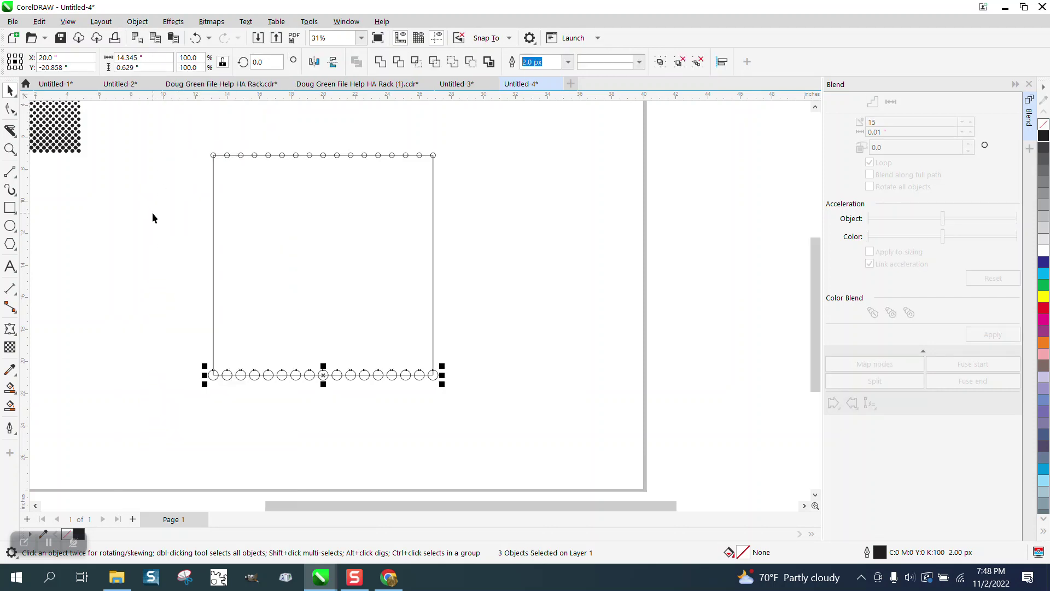
left_click_drag(153, 281, 355, 412)
left_click(137, 22)
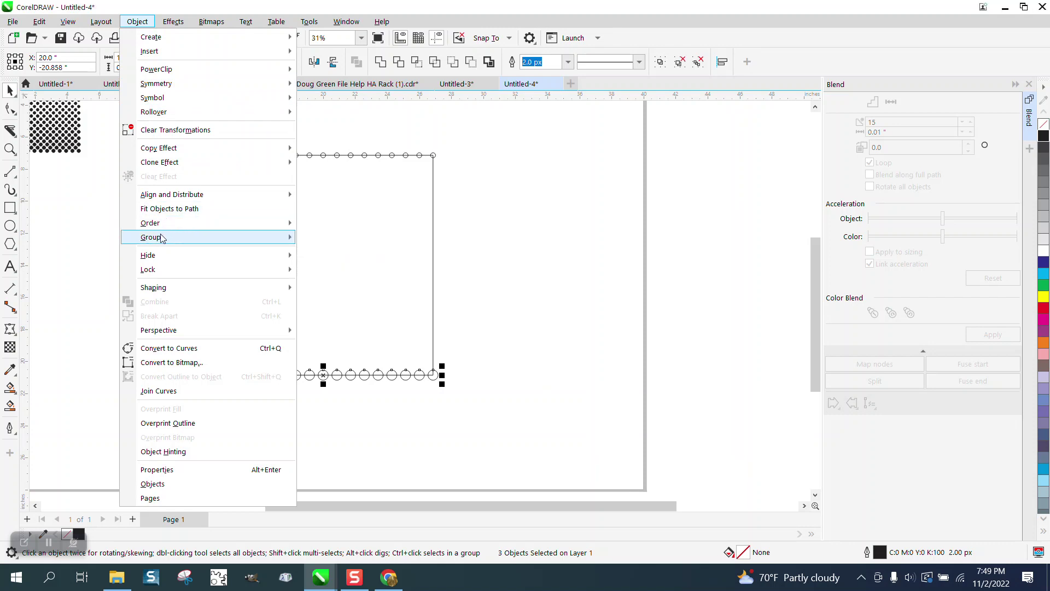
mouse_move(162, 237)
left_click(317, 237)
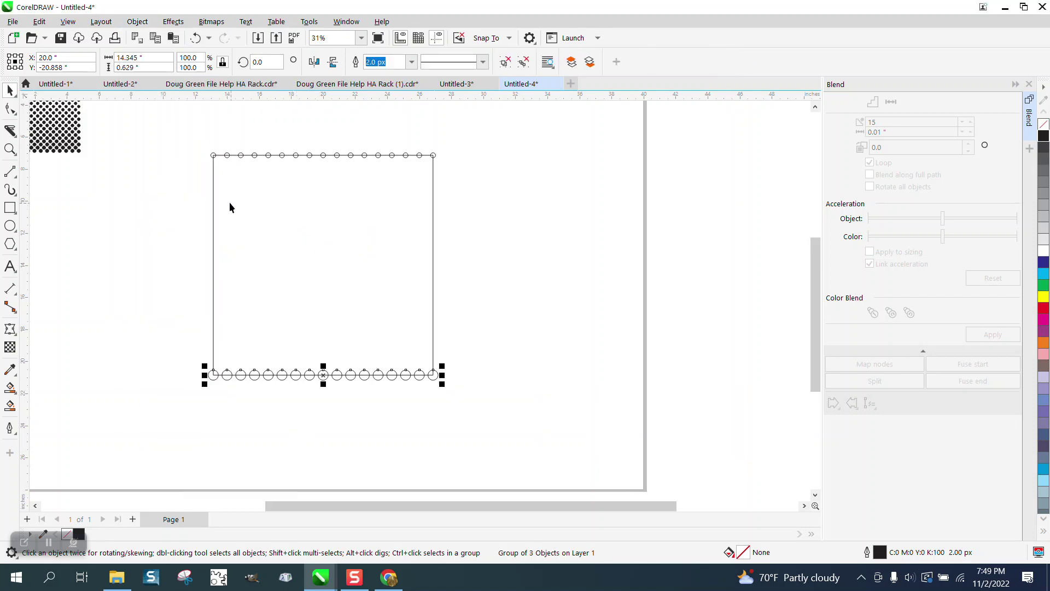
Step: Blend the grouped top and bottom rows into a 15-step circle grid
left_click_drag(192, 129, 342, 190)
left_click_drag(439, 203, 444, 206)
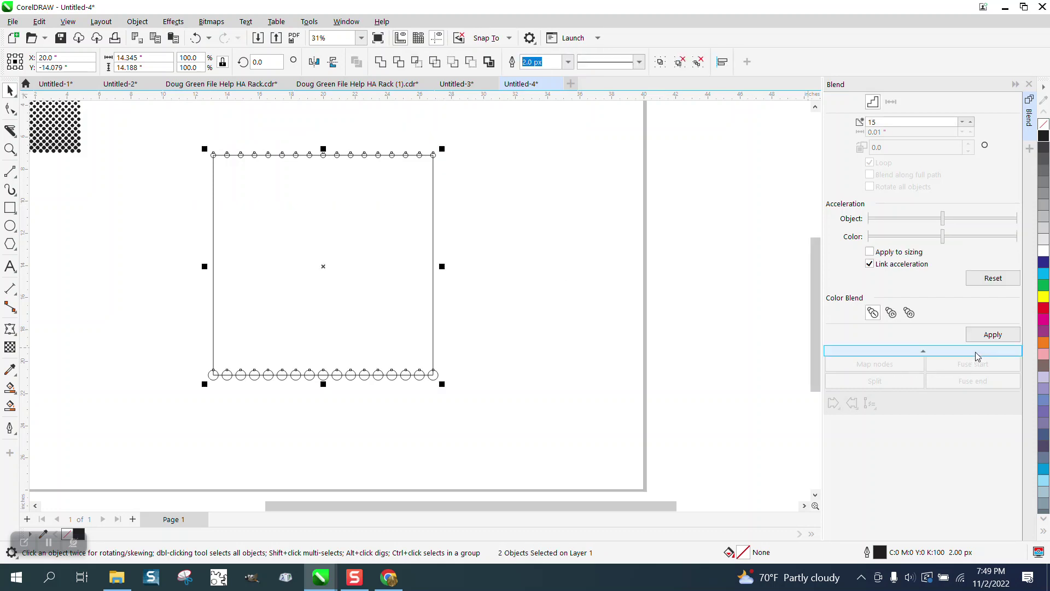
left_click(993, 336)
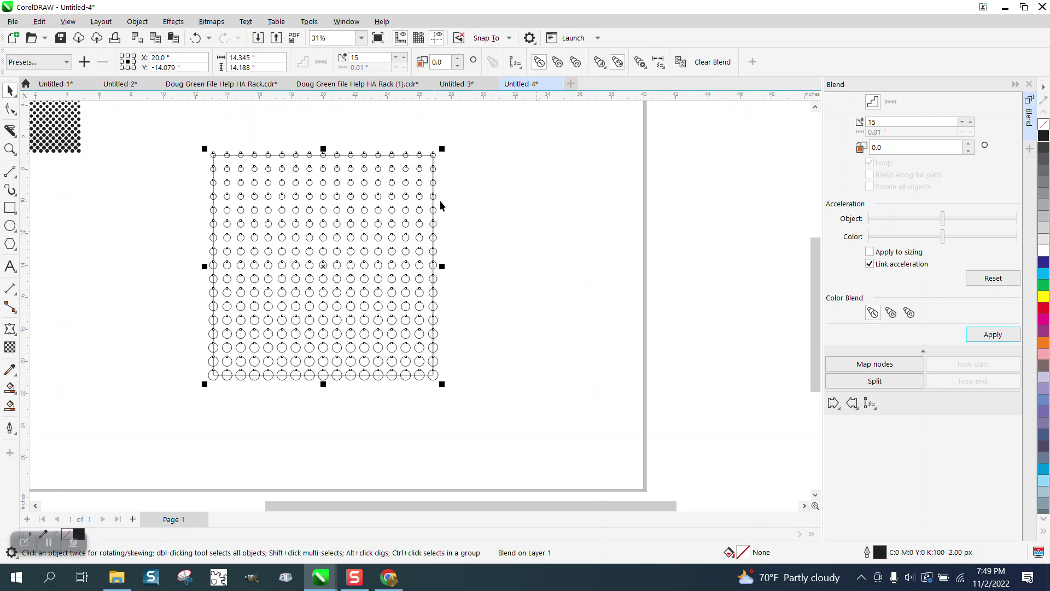
Step: Undo the grid blend and both row blends, back to the four corner circles
left_click(195, 38)
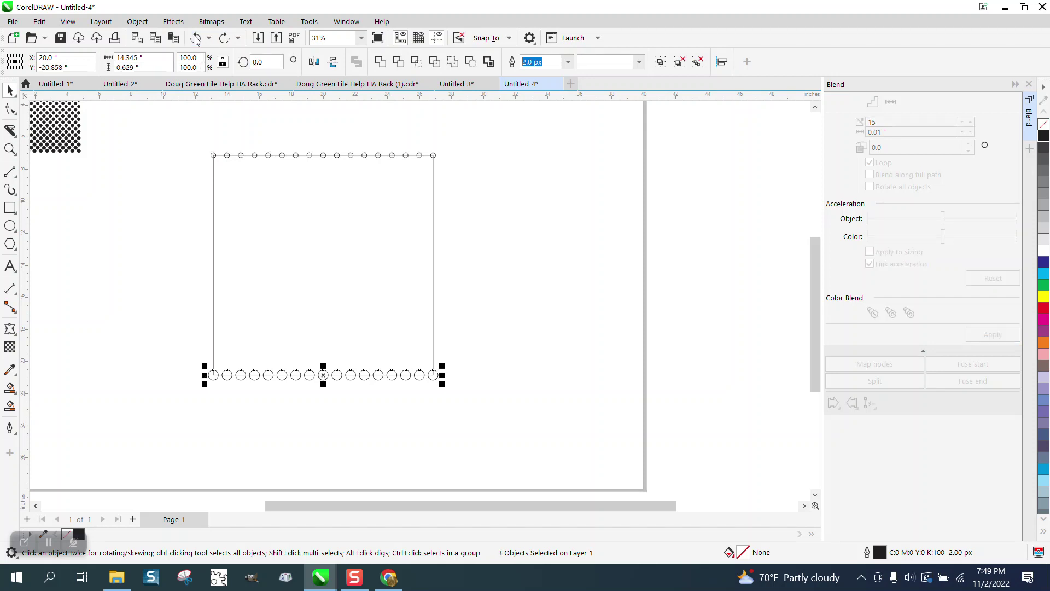
left_click(196, 39)
left_click(196, 38)
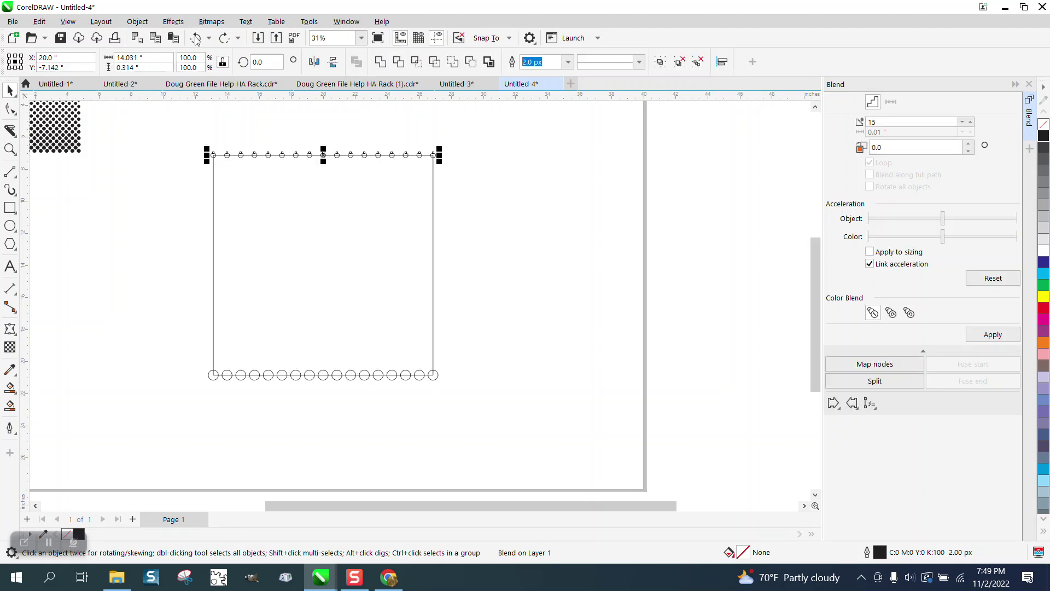
left_click(196, 38)
left_click(196, 38)
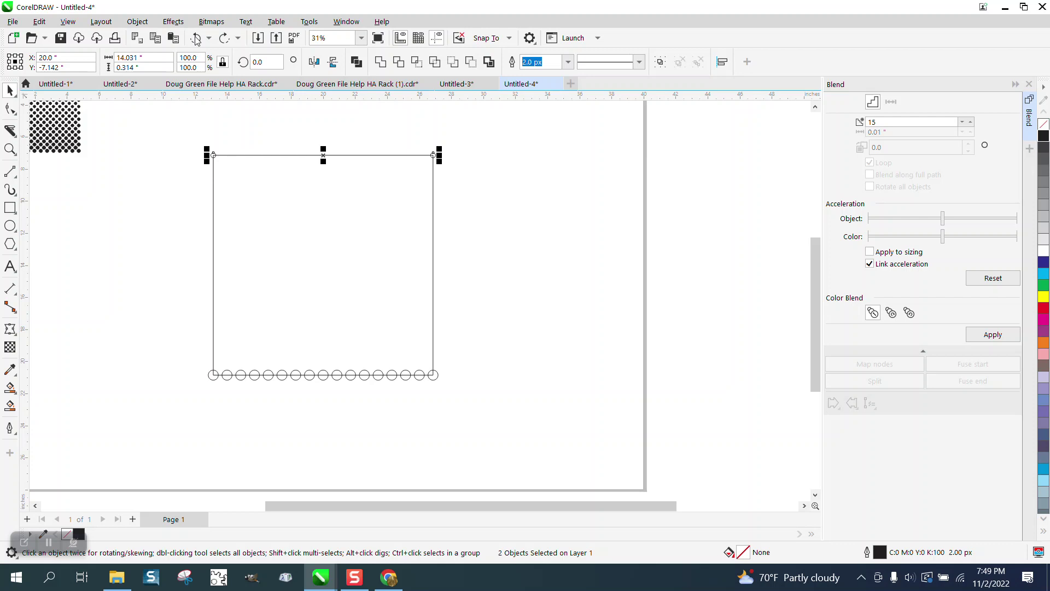
left_click(196, 38)
Step: Scale the bottom-left and bottom-right corner circles to 75%
left_click(196, 375)
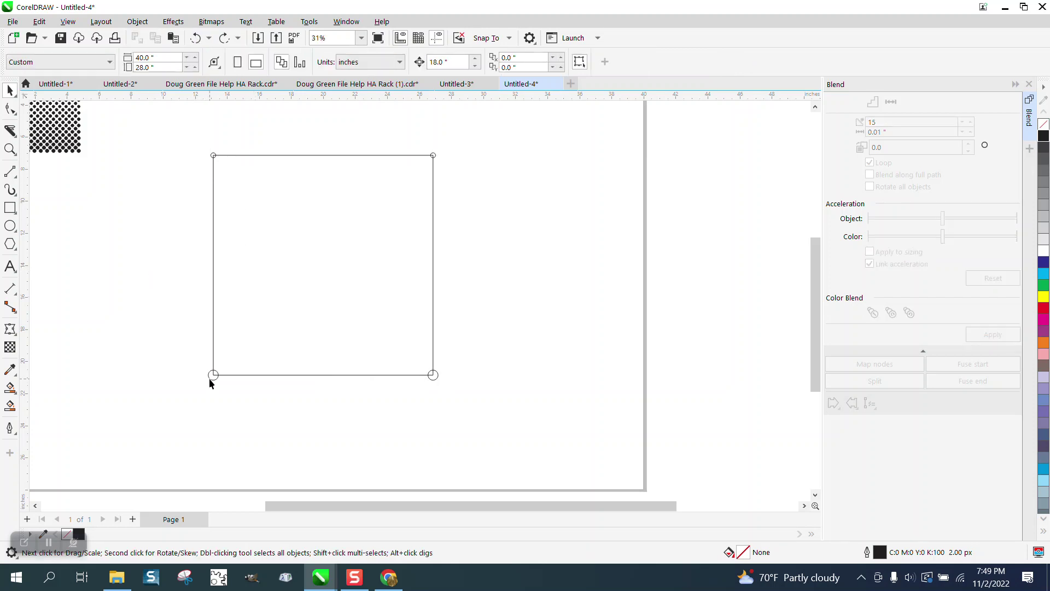
left_click(212, 376)
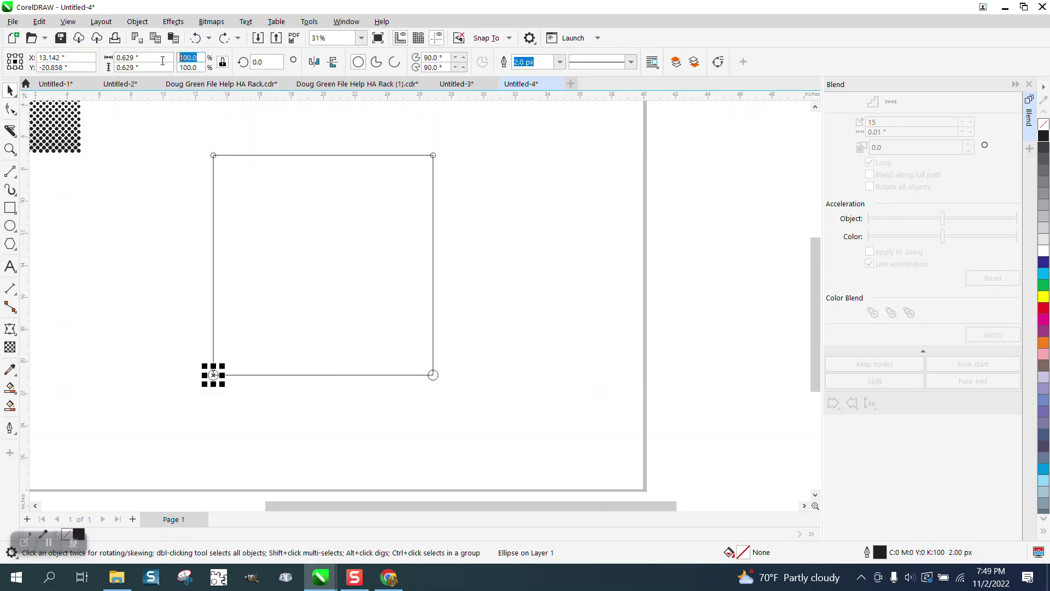
type("75")
key("Return")
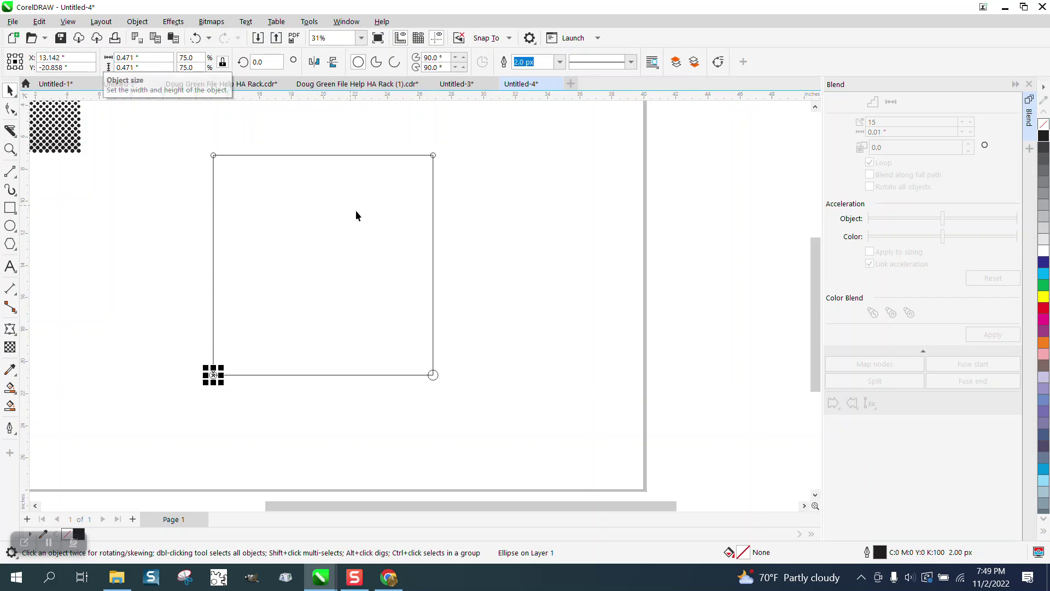
left_click(432, 378)
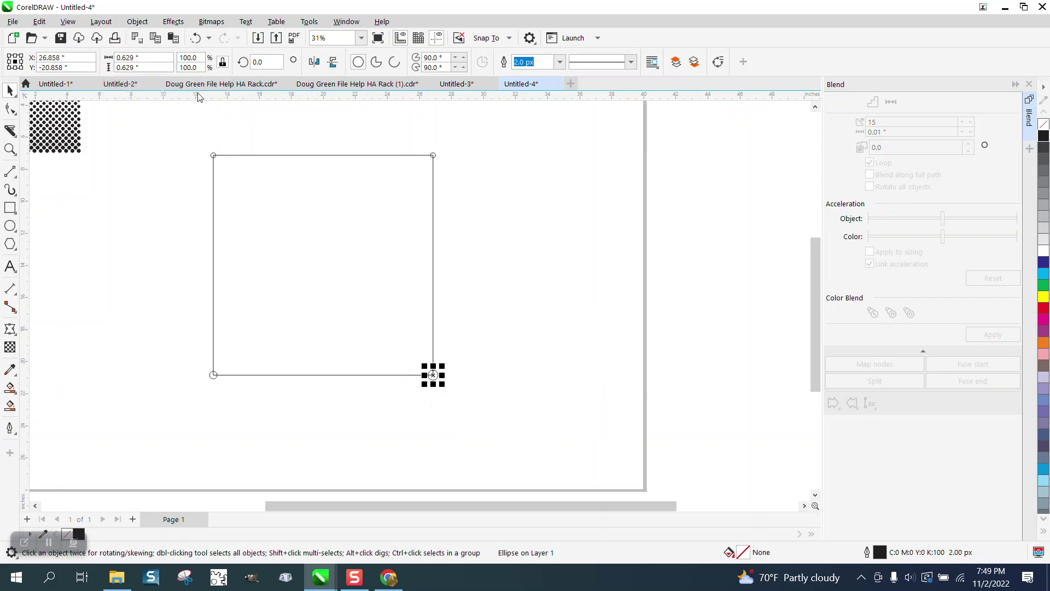
double_click(202, 58)
type("75")
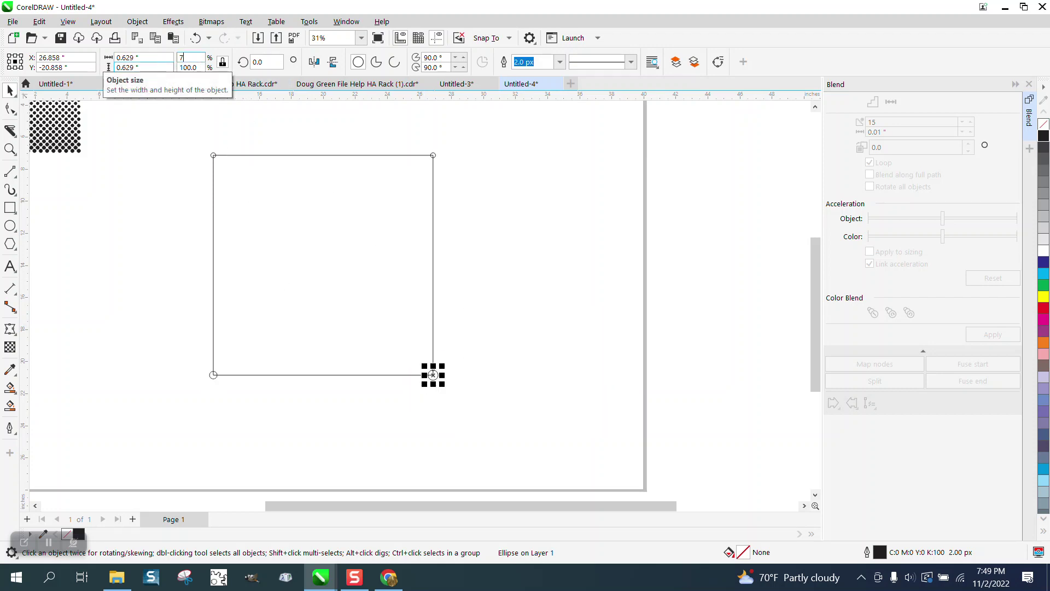
key("Return")
Step: Blend the two bottom corner circles into a 15-step row
left_click_drag(180, 340, 459, 412)
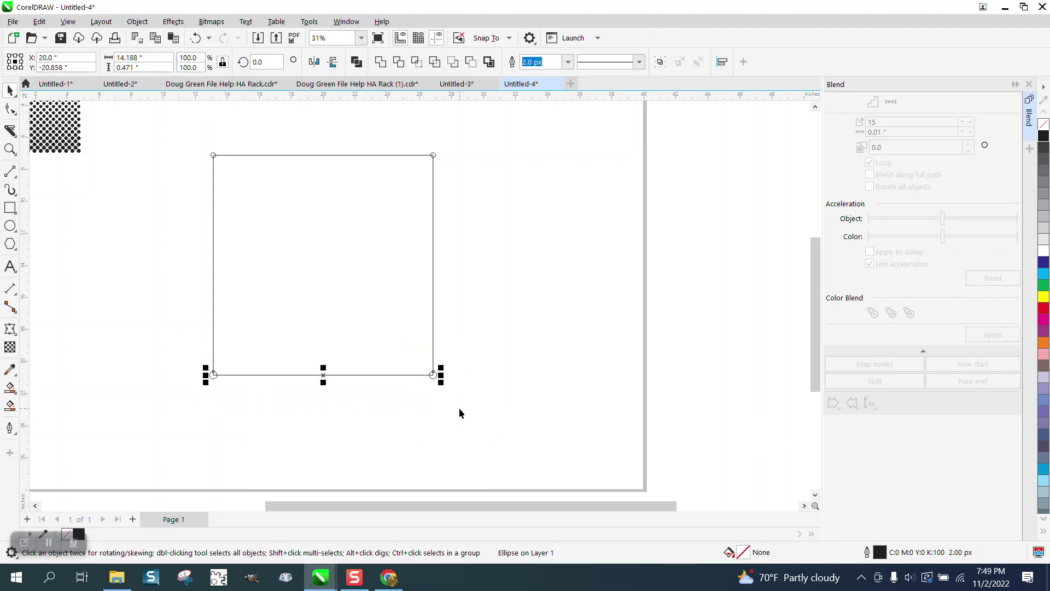
left_click(993, 334)
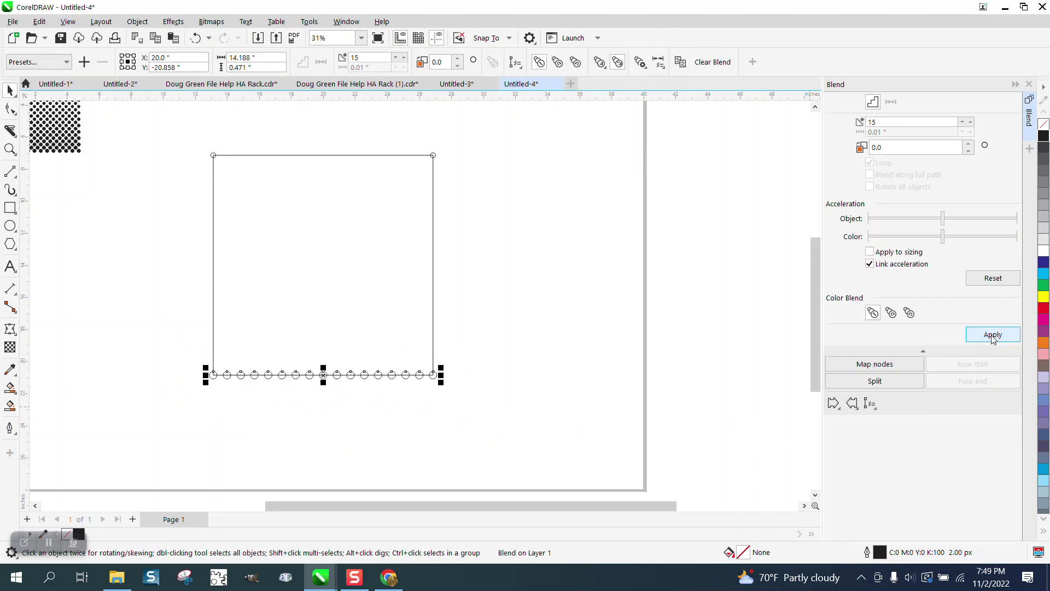
left_click_drag(194, 139, 495, 166)
Step: Blend the top corner circles into a row, then break both row blends apart
left_click(992, 334)
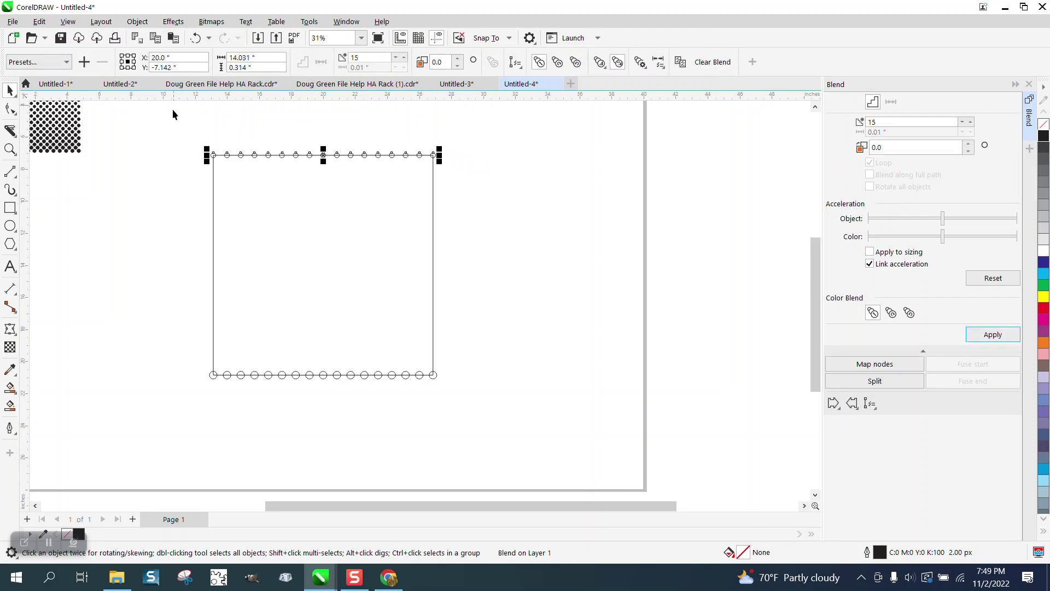
left_click_drag(172, 112, 480, 189)
left_click(136, 22)
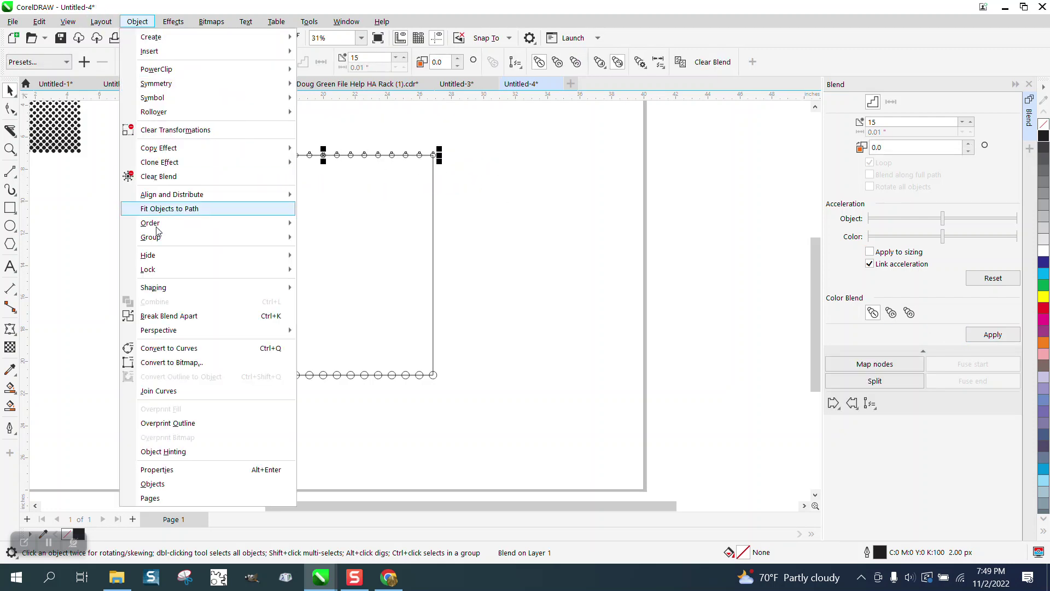
left_click(181, 312)
left_click_drag(182, 338, 495, 420)
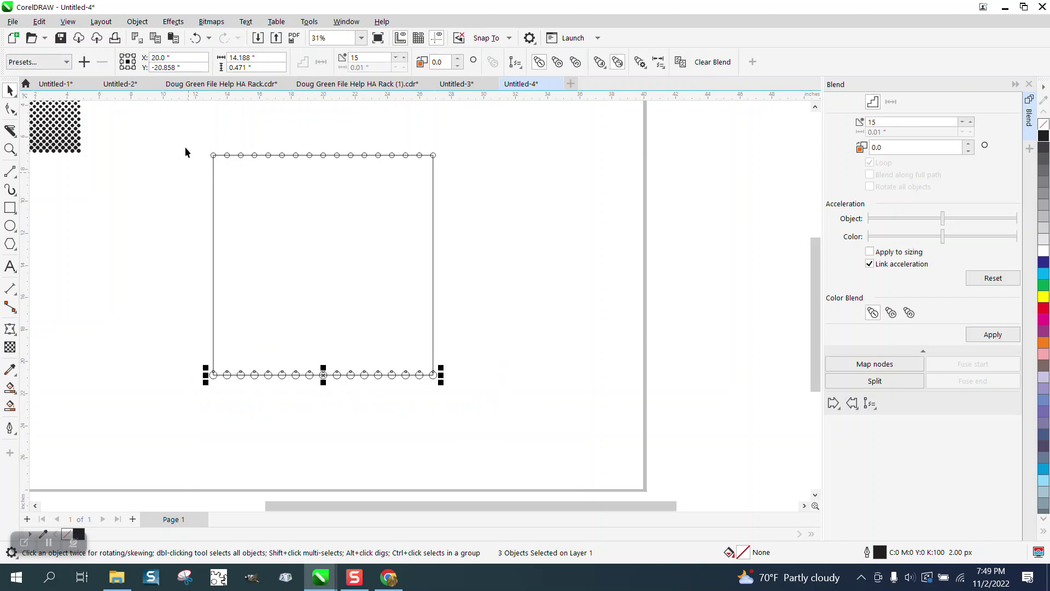
left_click(136, 22)
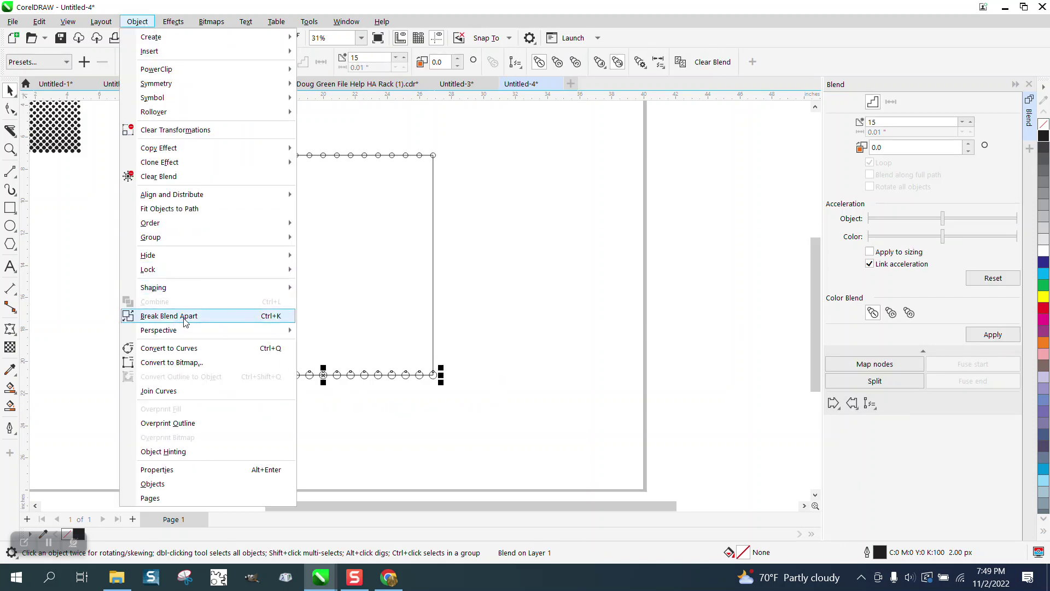
left_click(170, 315)
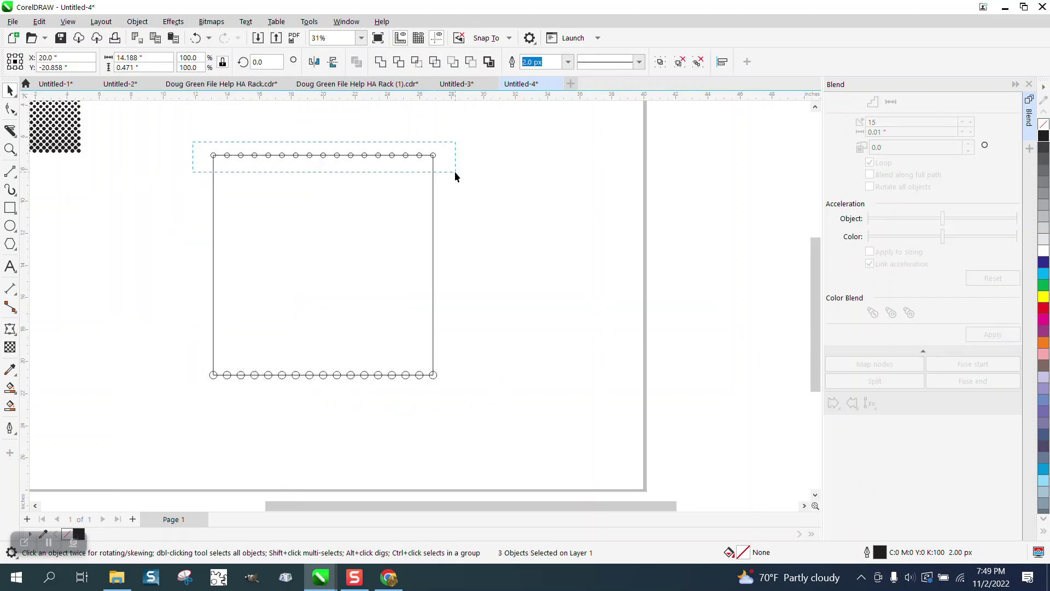
Step: Group the top row with Ctrl+G and blend both rows into a circle grid
left_click_drag(454, 172, 454, 172)
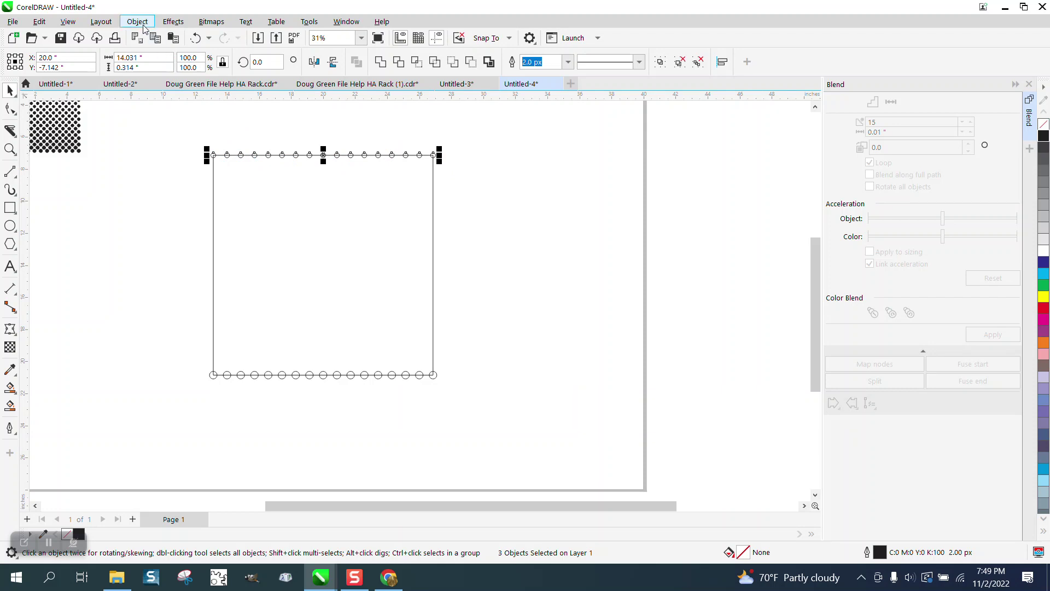
key("ctrl+g")
left_click_drag(201, 348, 296, 362)
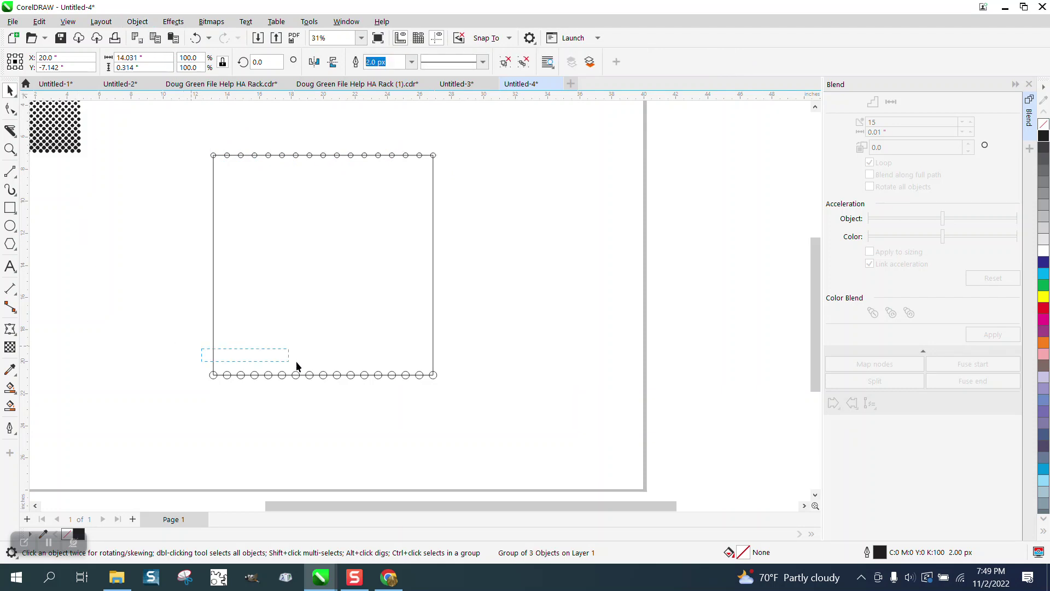
left_click_drag(491, 400, 491, 400)
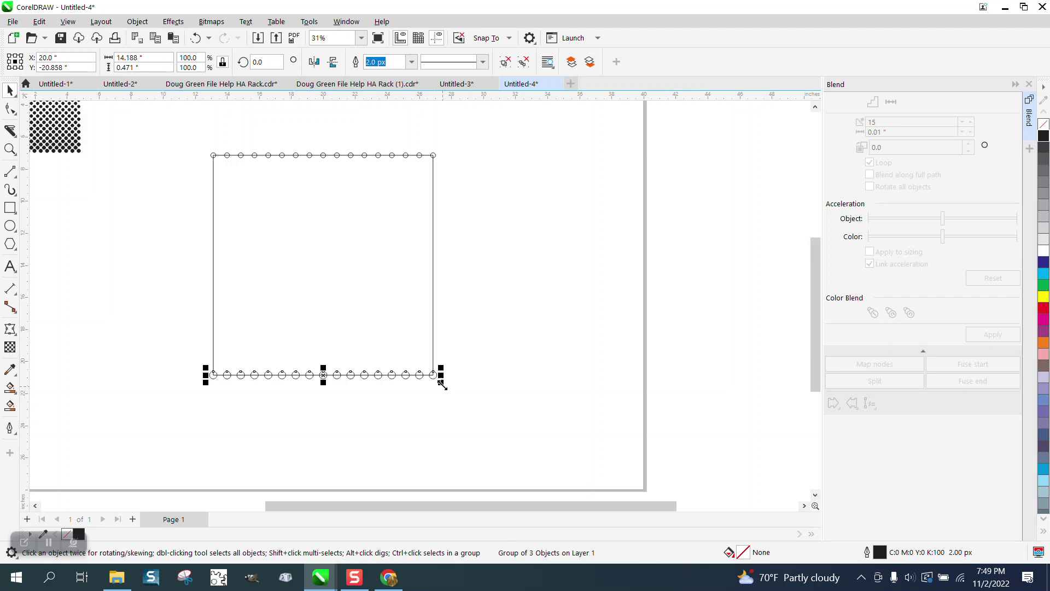
left_click_drag(198, 145, 453, 176)
left_click(993, 334)
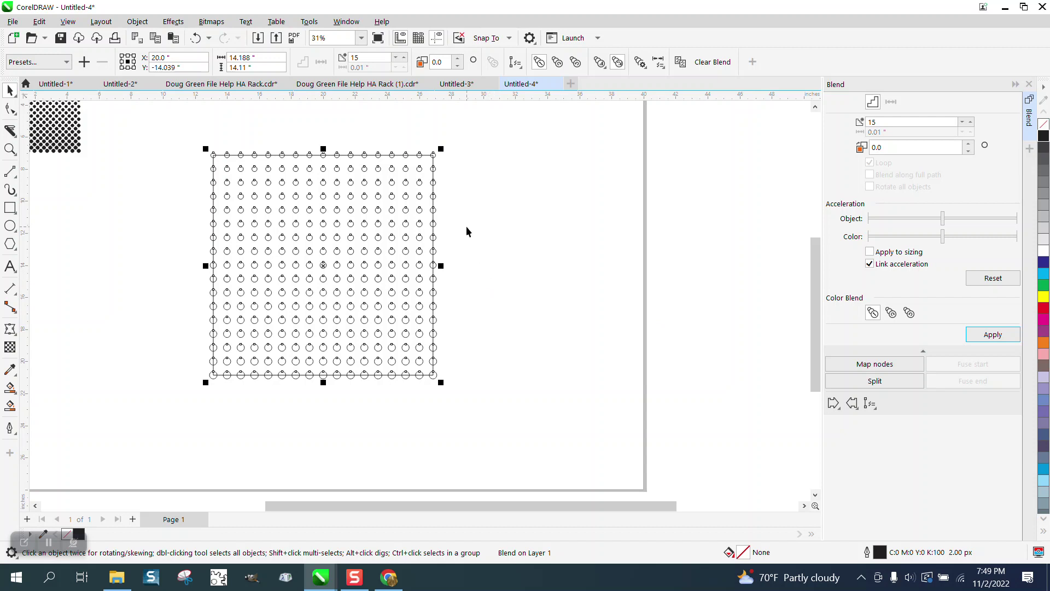
left_click(460, 192)
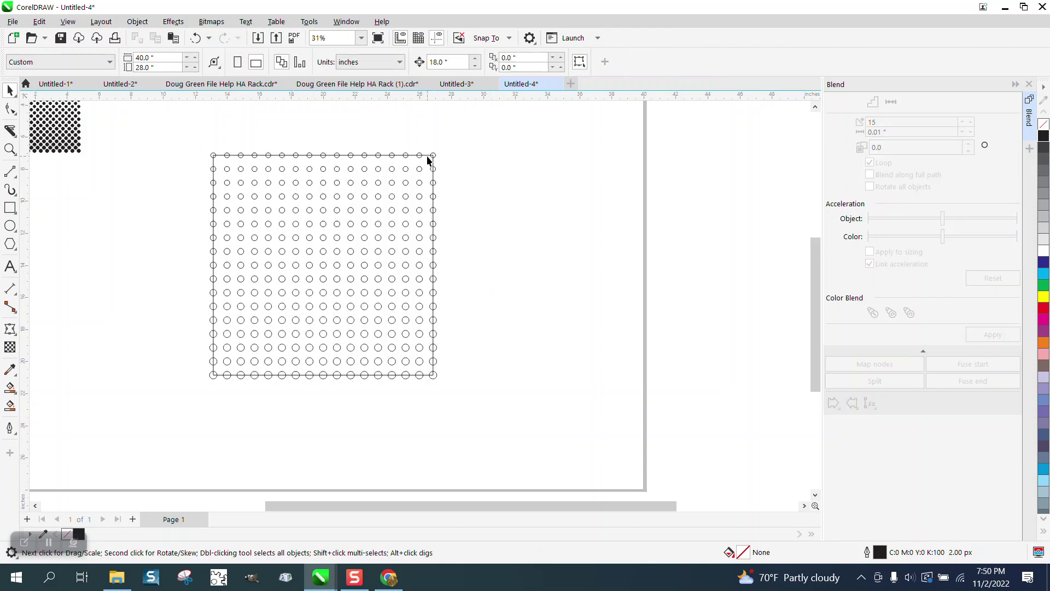
left_click(429, 157)
key("Right")
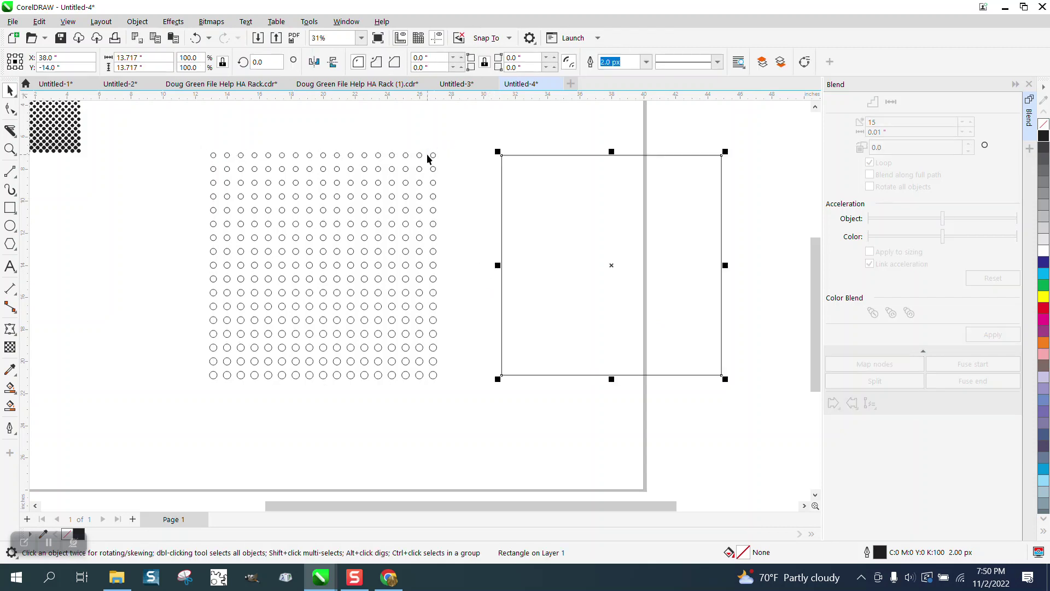
left_click_drag(196, 124, 463, 399)
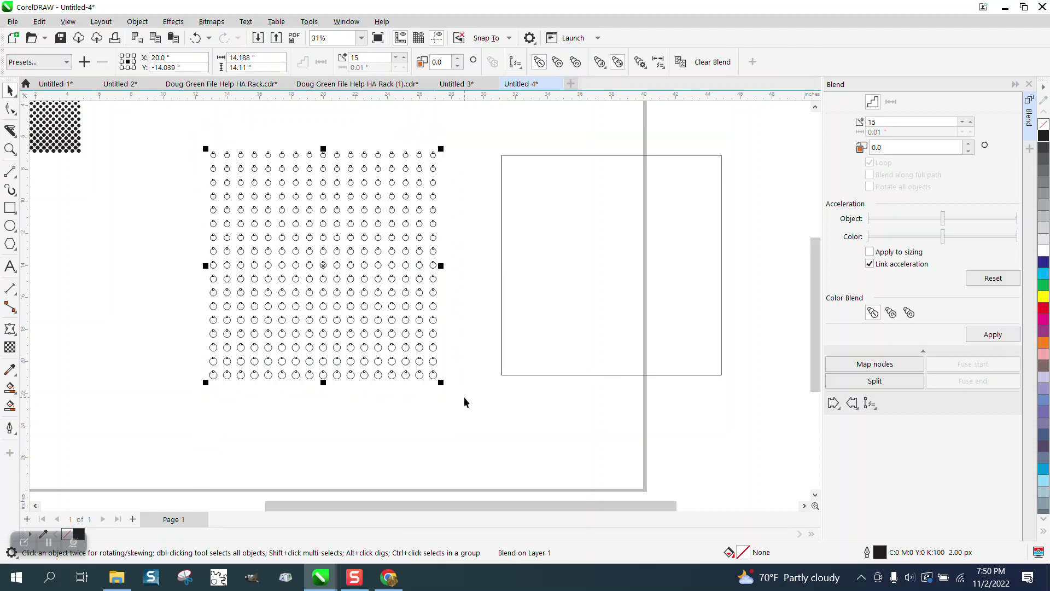
key("ctrl+g")
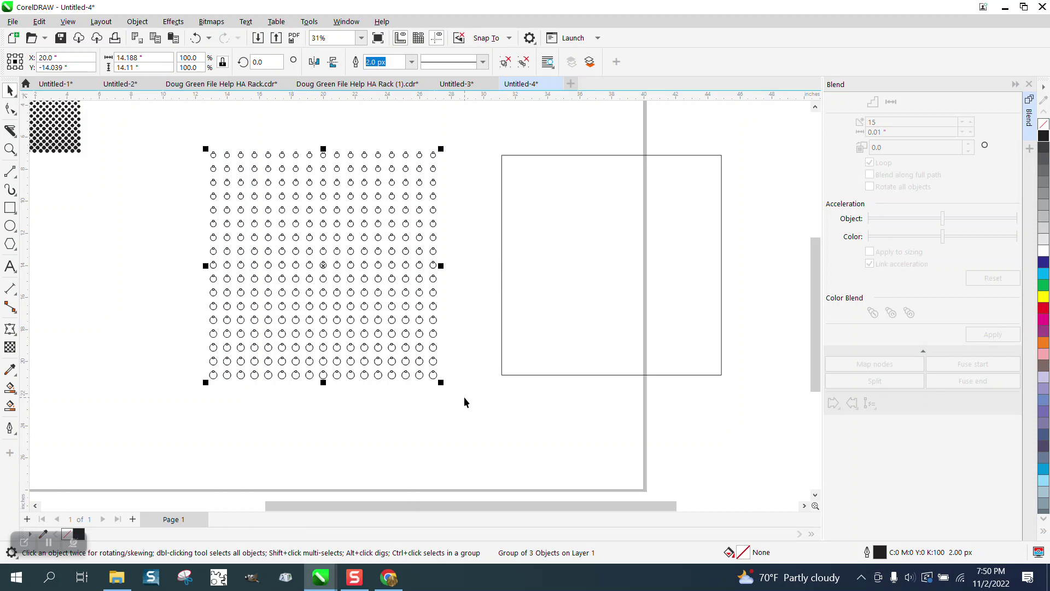
left_click(10, 148)
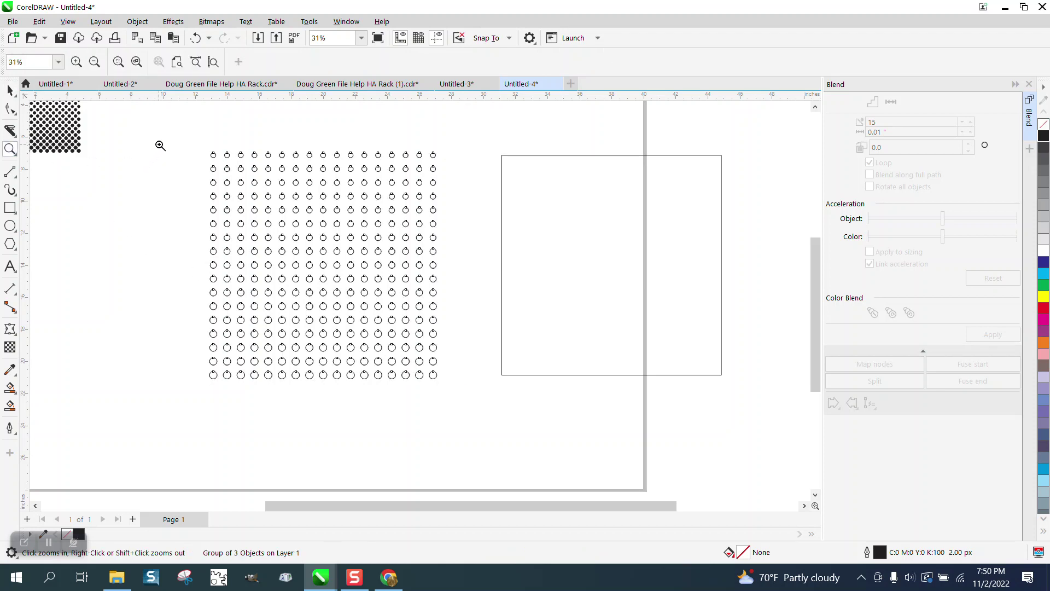
Step: Draw an X of two-point lines between first- and second-row circle centres
left_click_drag(160, 144, 330, 216)
left_click(10, 171)
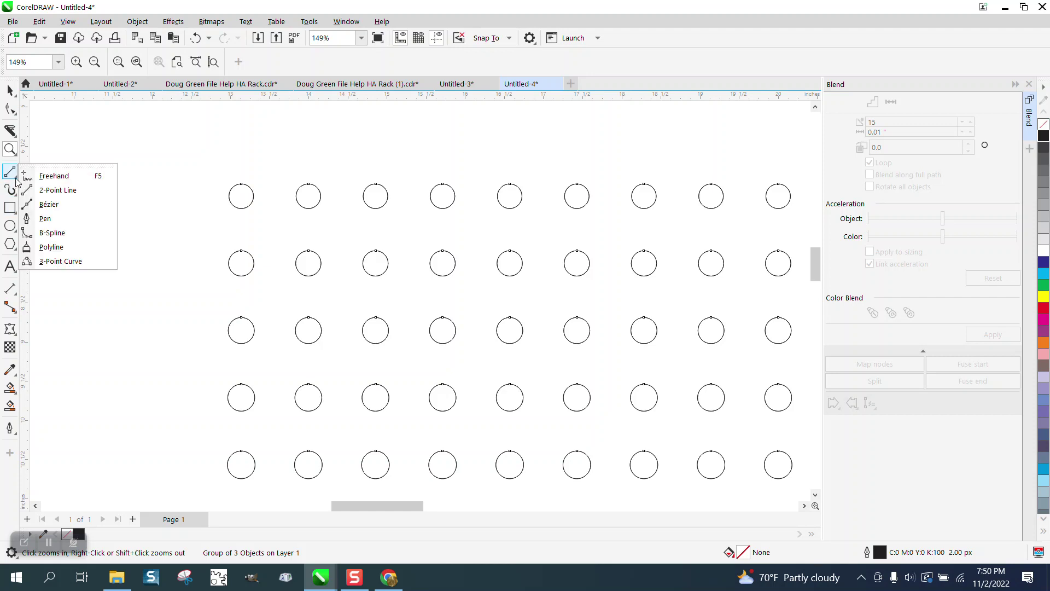
left_click(47, 187)
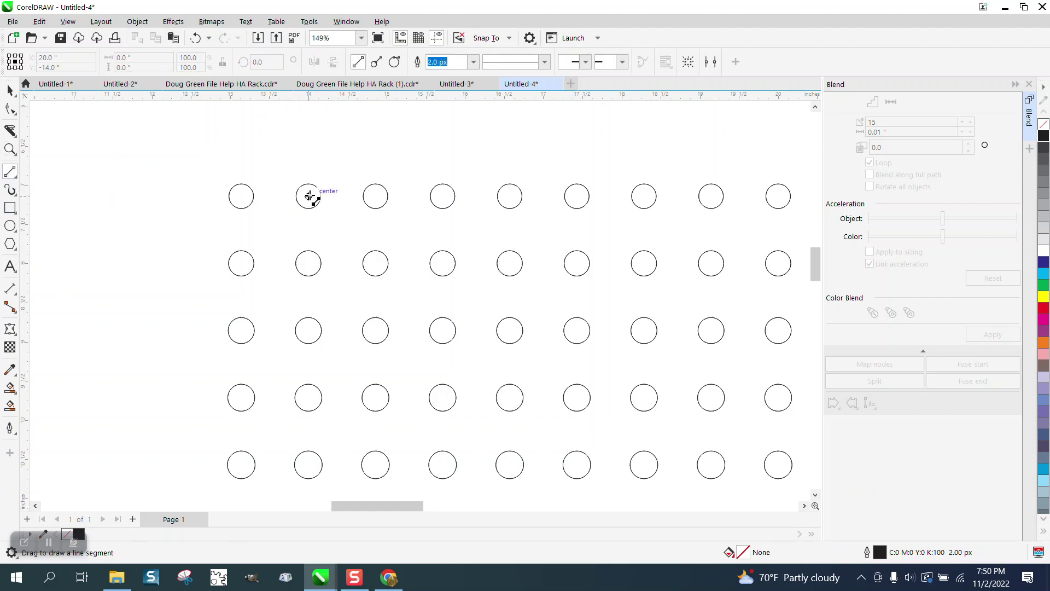
left_click_drag(309, 197, 241, 264)
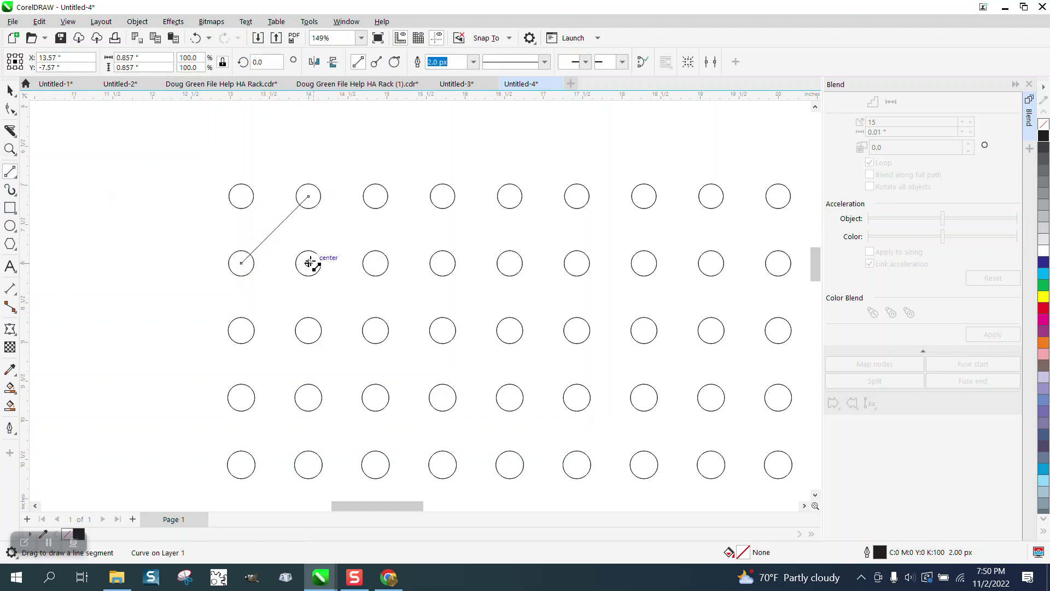
left_click_drag(308, 263, 241, 196)
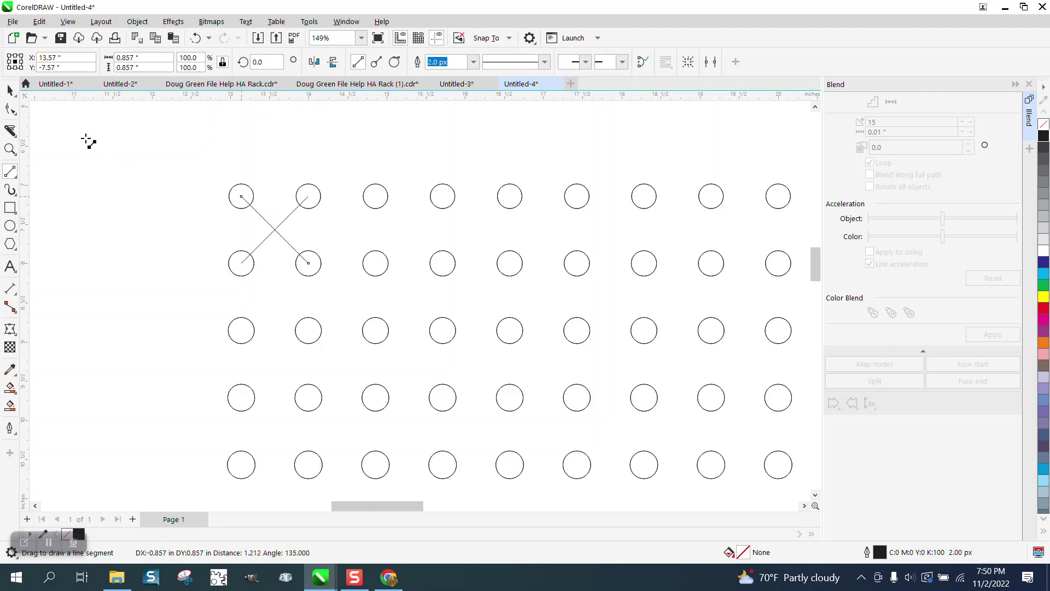
Step: Move the top-left circle group onto the X's crossing point to stagger the grid
left_click(10, 92)
left_click(198, 167)
left_click(248, 189)
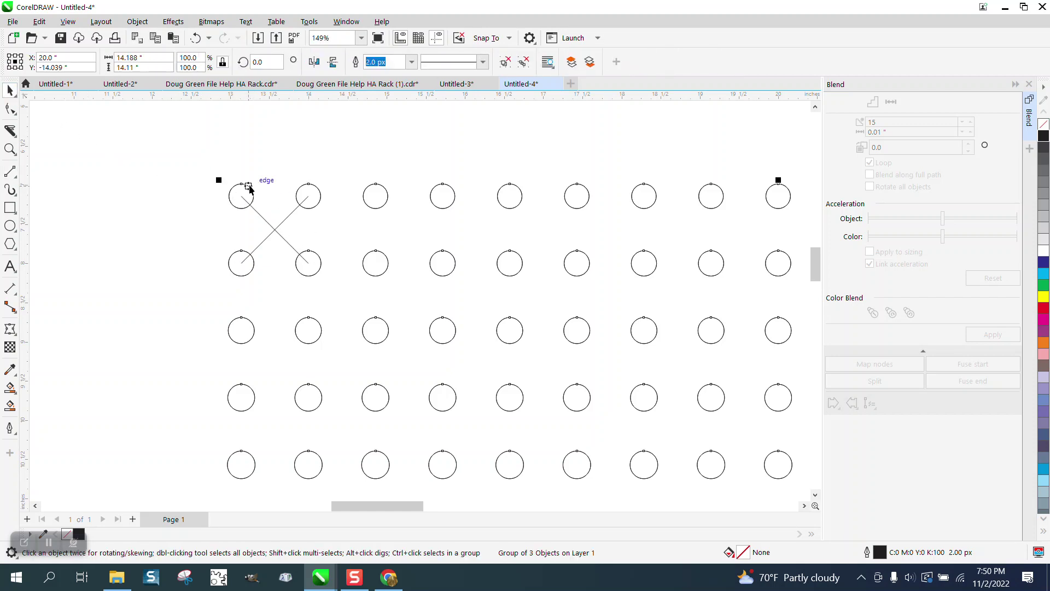
left_click_drag(248, 186, 262, 228)
scroll(159, 213, "down", 1)
scroll(159, 213, "down", 4)
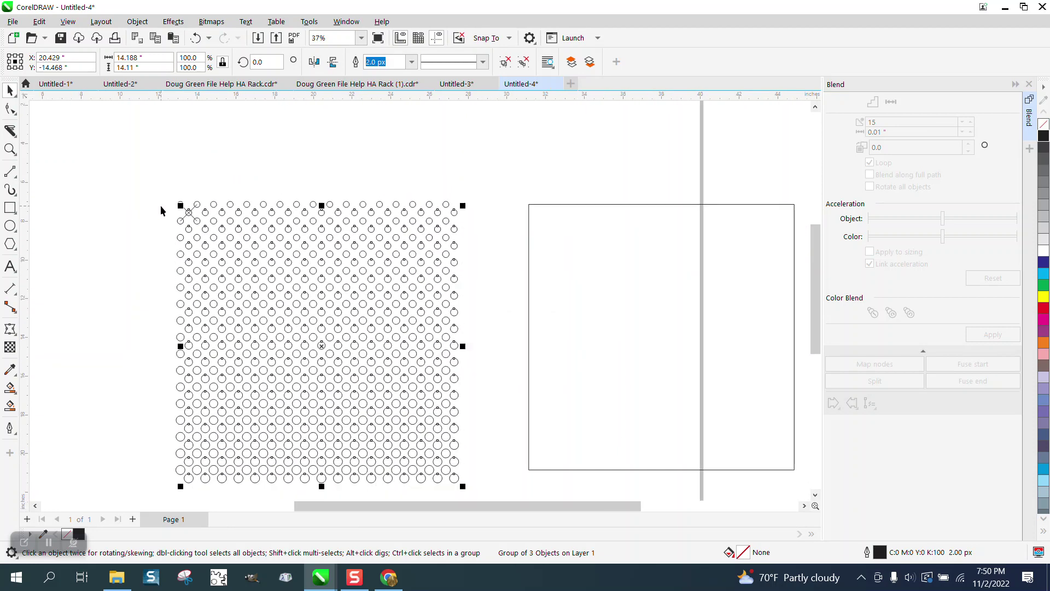
Step: Fill both staggered circle grids with solid black from the colour palette
left_click_drag(167, 190, 212, 225)
left_click(213, 226)
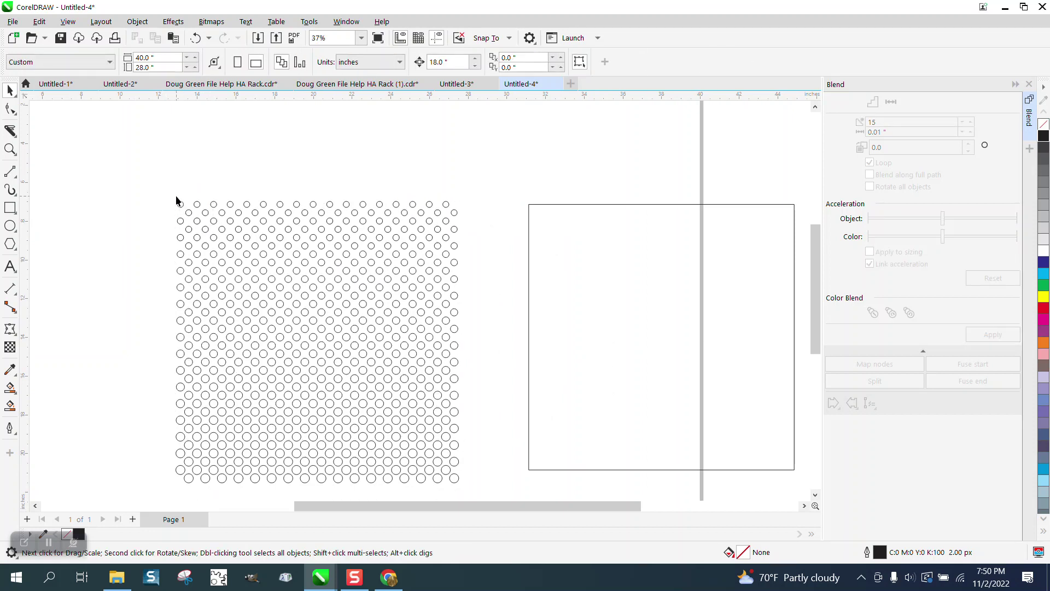
scroll(169, 192, "down", 1)
left_click_drag(401, 429, 402, 429)
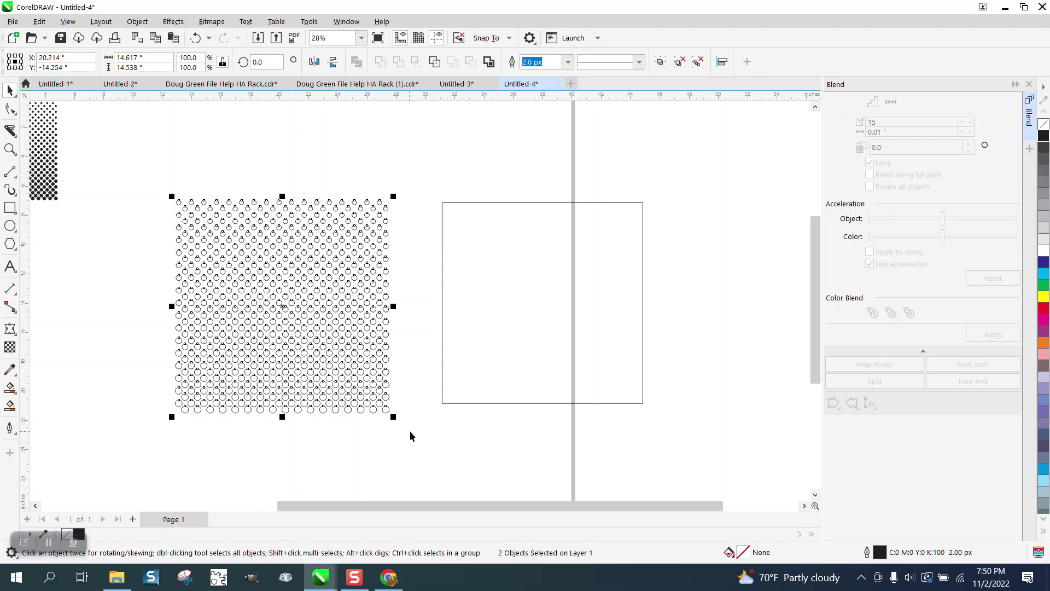
left_click(1043, 136)
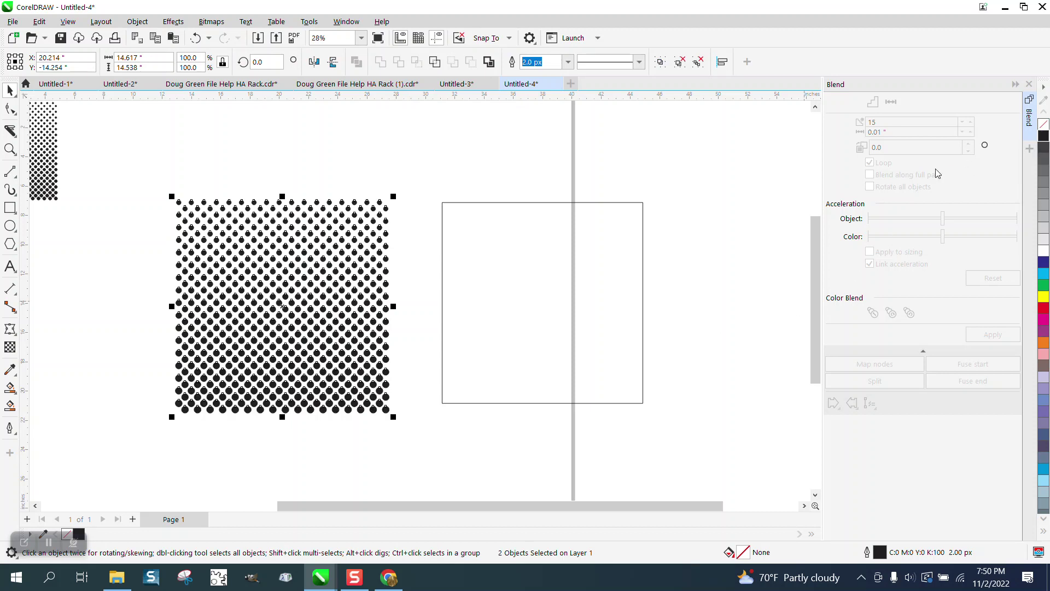
left_click(10, 149)
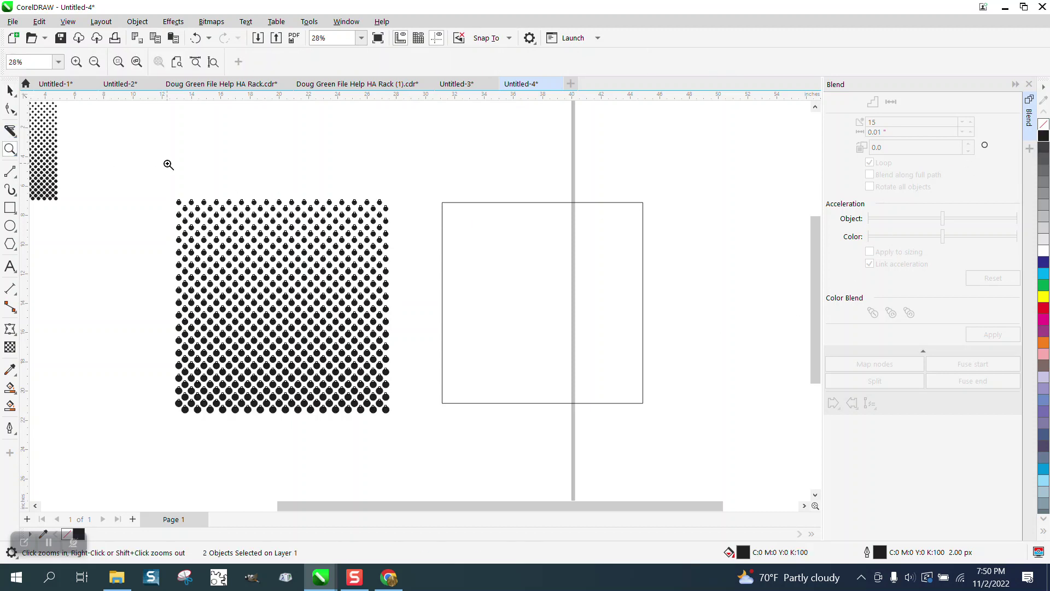
left_click(10, 90)
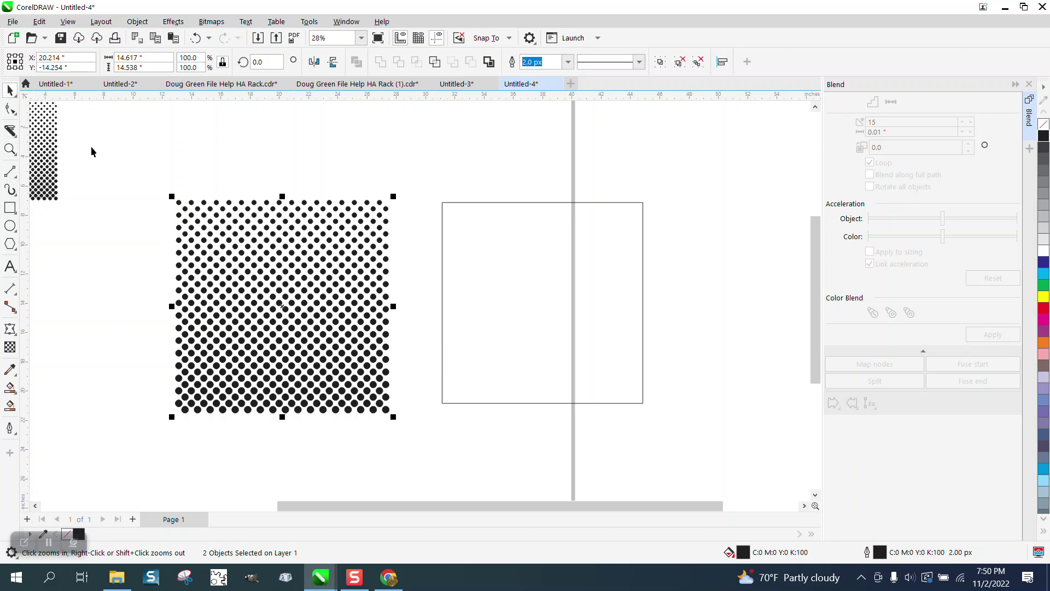
left_click(10, 148)
Step: Zoom out and shrink the black dot grid from about 14.6 to 2.4 inches wide
left_click_drag(174, 189, 486, 438)
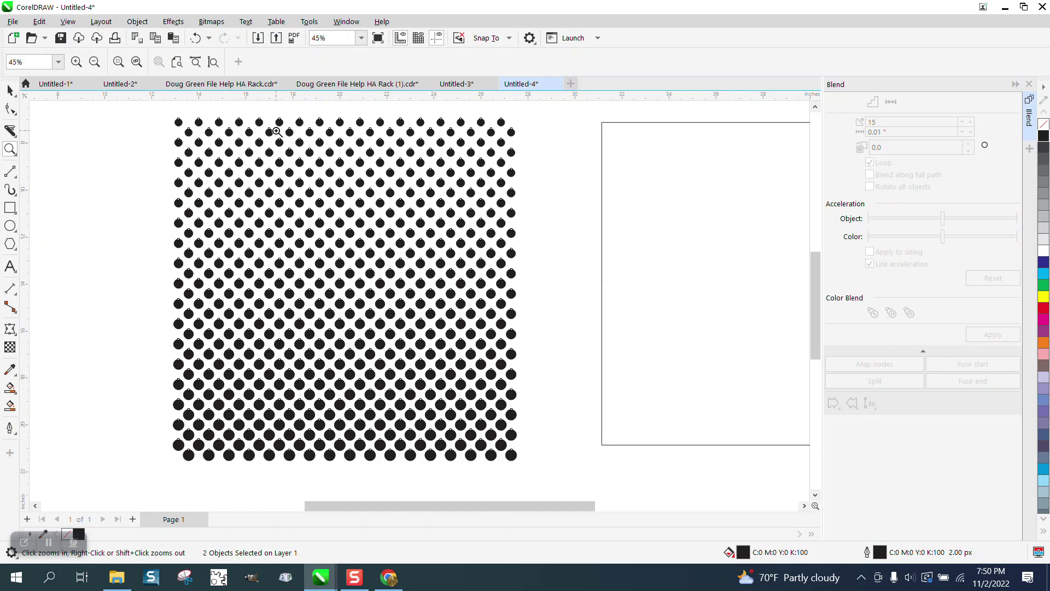
right_click(445, 166)
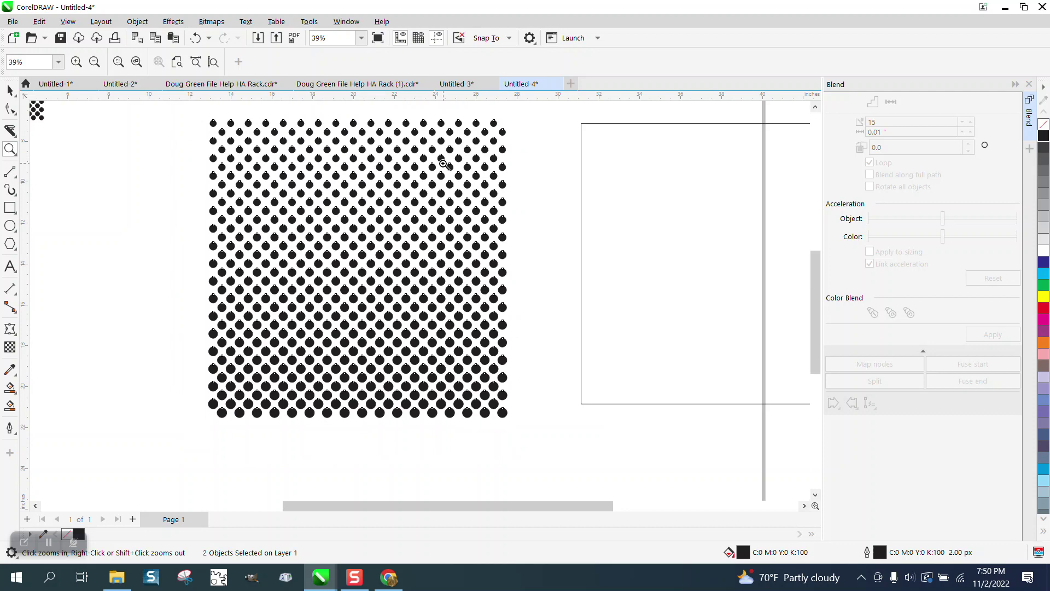
right_click(423, 199)
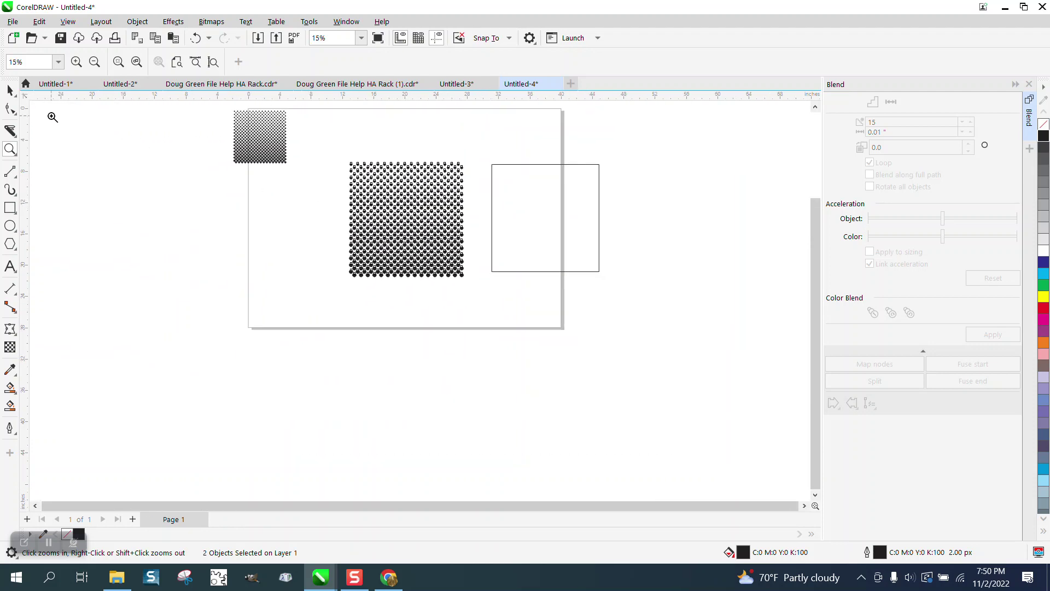
left_click(10, 91)
left_click_drag(328, 147, 490, 323)
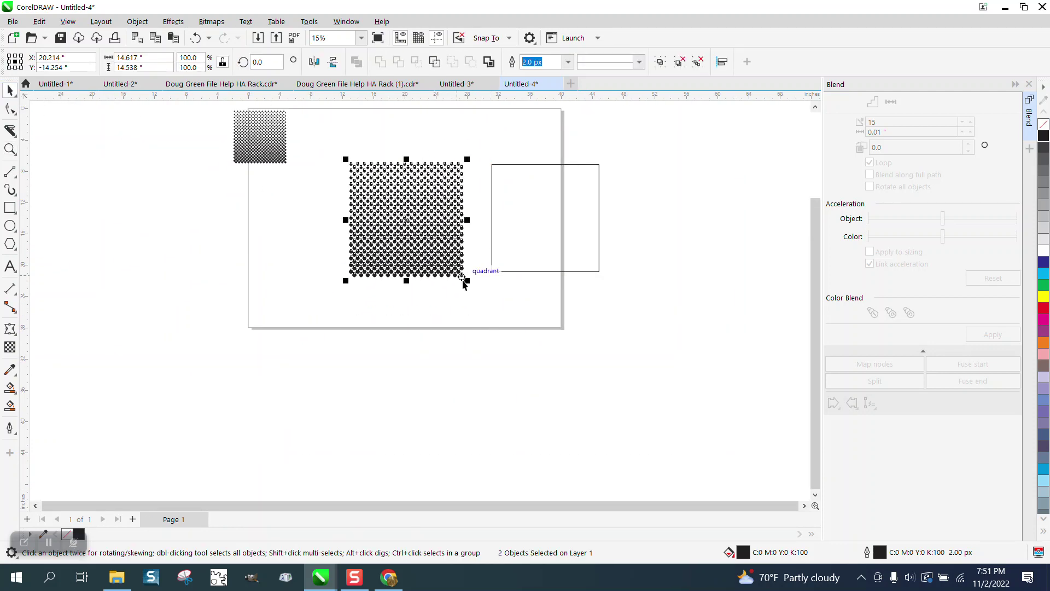
left_click_drag(467, 282, 375, 210)
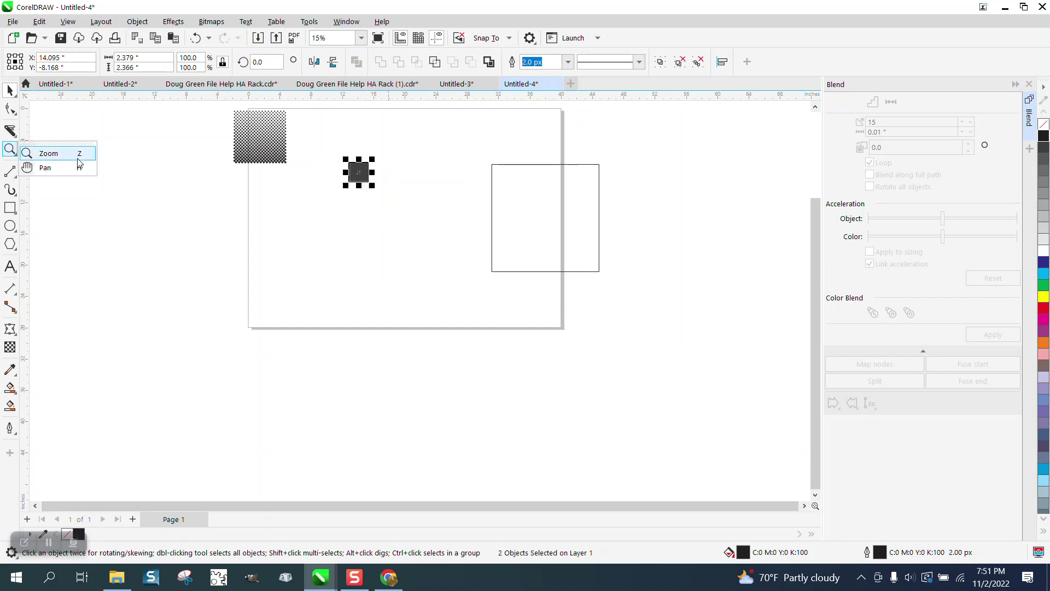
left_click(79, 154)
left_click_drag(320, 155, 413, 209)
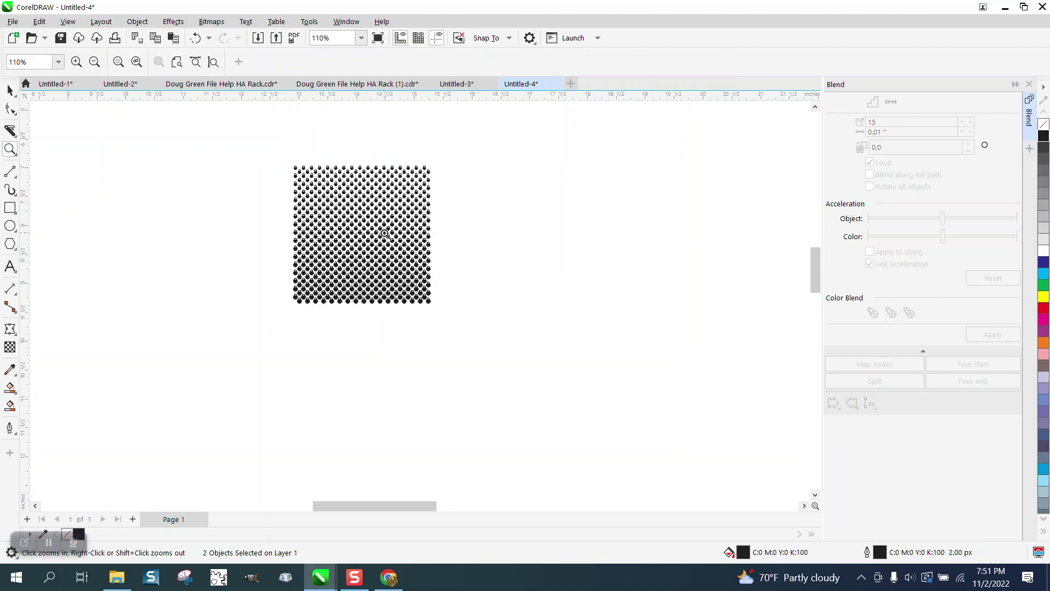
left_click_drag(284, 171, 479, 319)
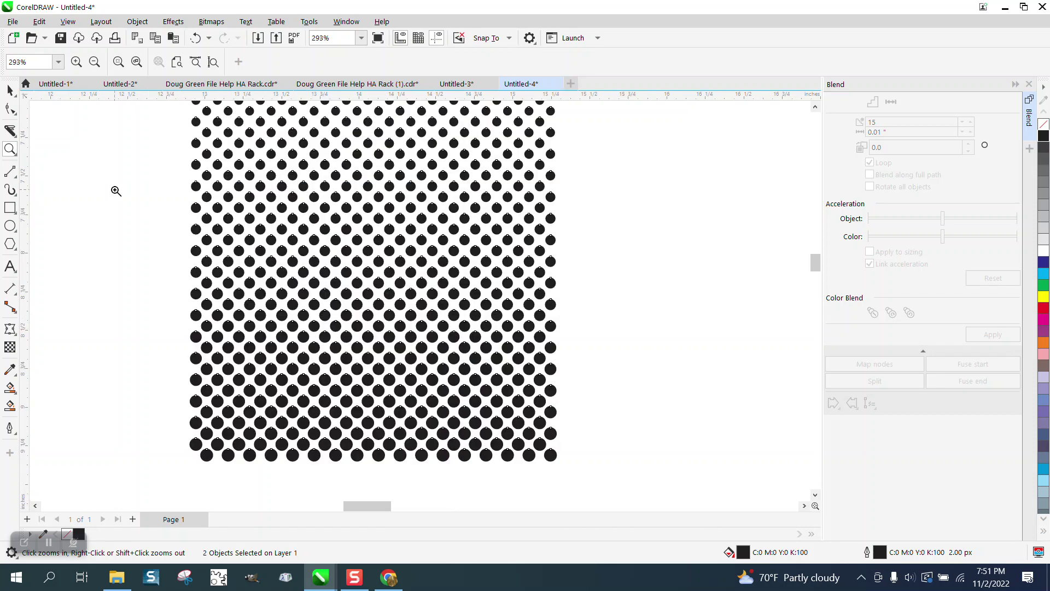
left_click(10, 89)
left_click(73, 136)
scroll(243, 186, "down", 1)
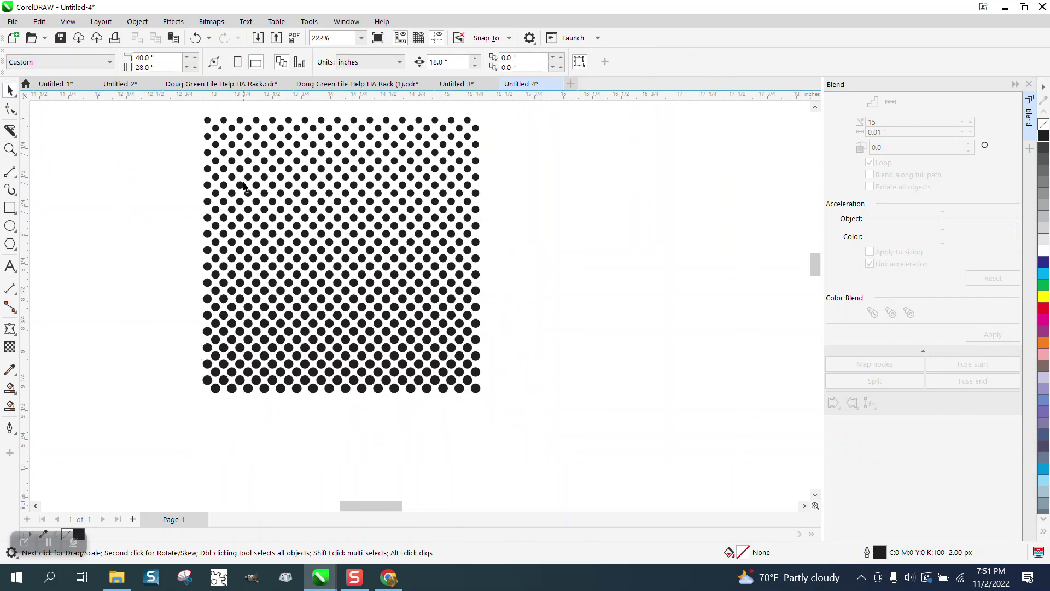
scroll(244, 186, "down", 1)
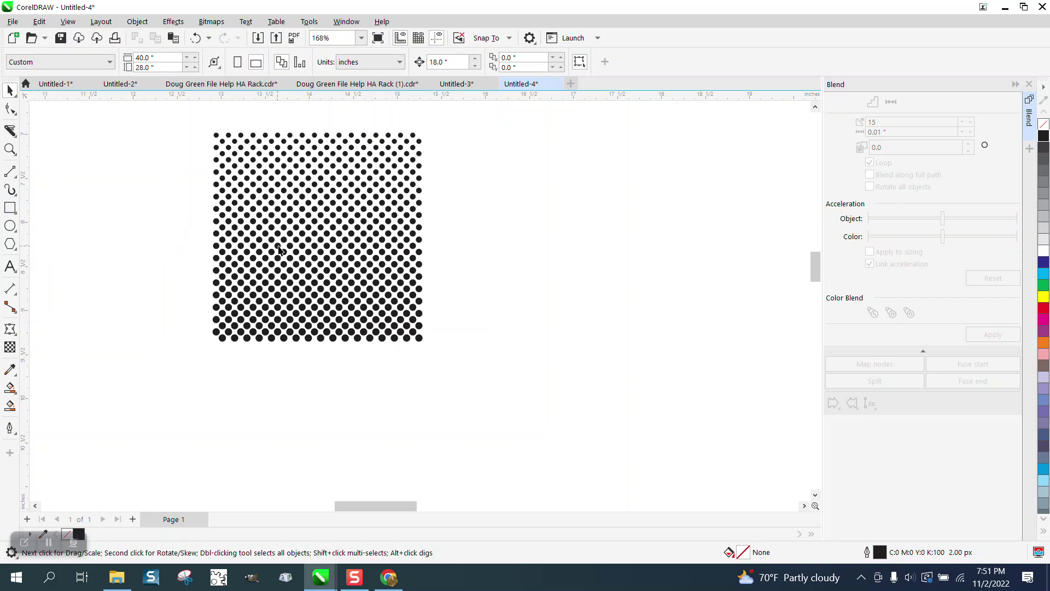
left_click(10, 149)
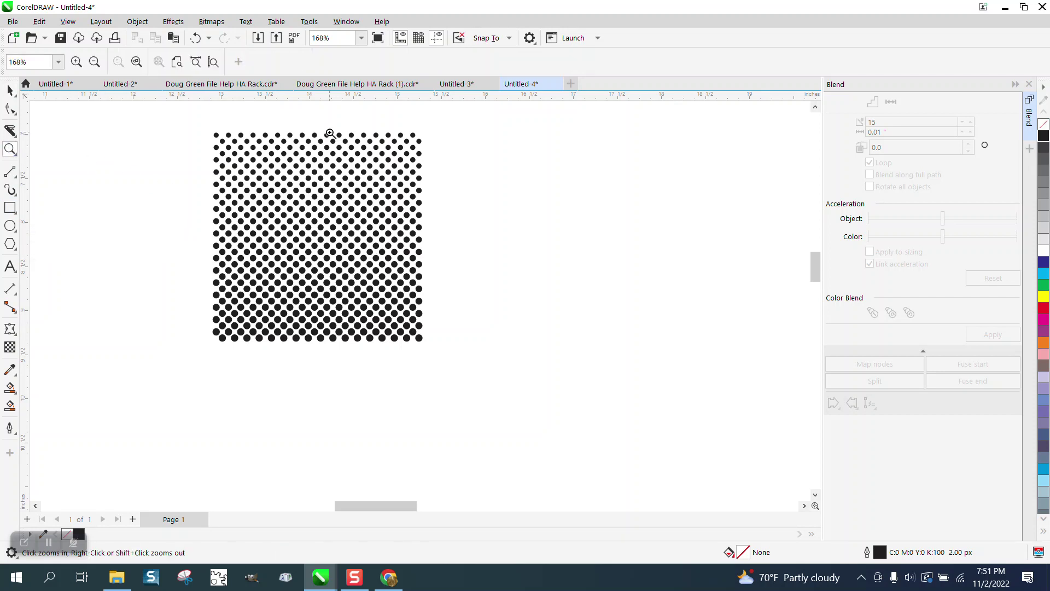
left_click_drag(215, 125, 468, 335)
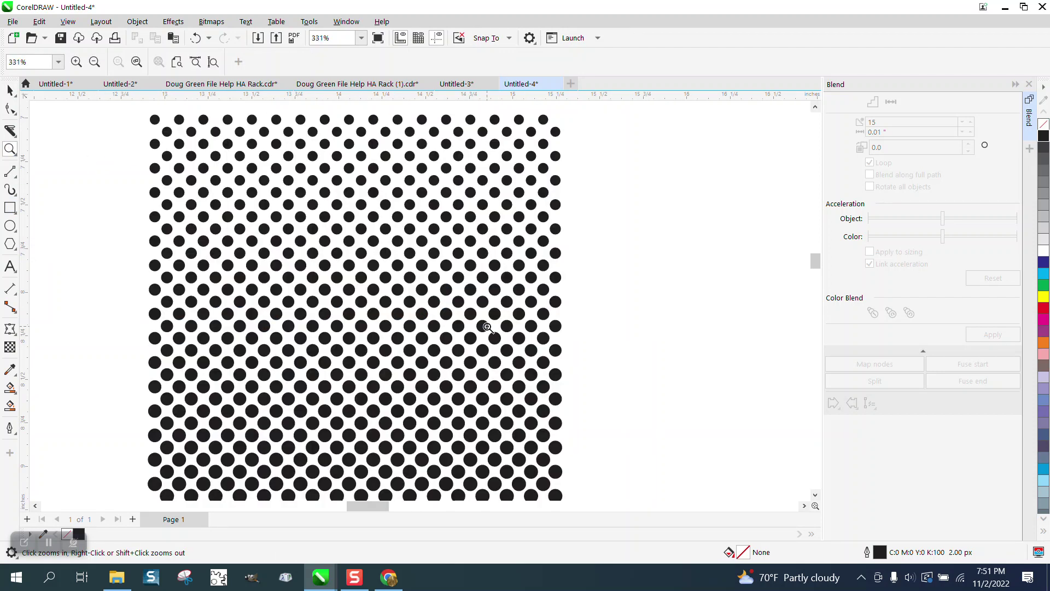